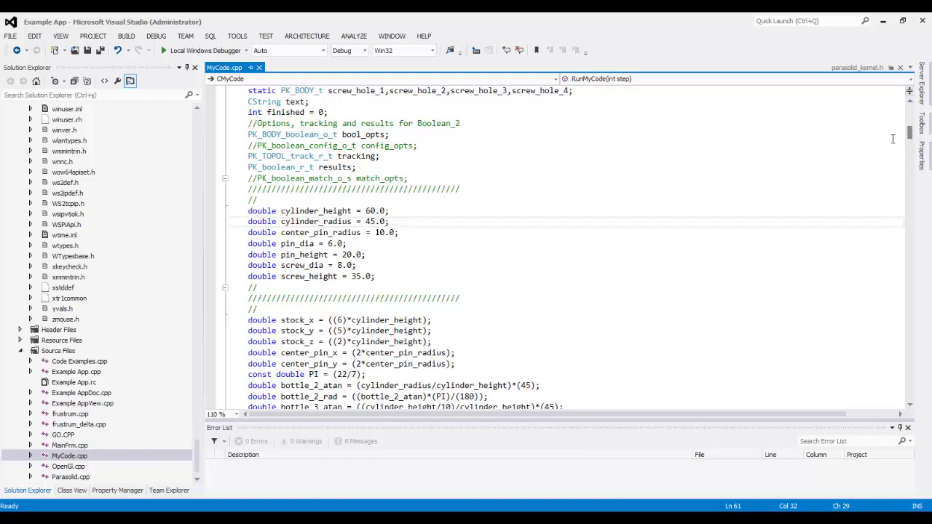
- Highlight the dimension variable lines, including cylinder_height and cylinder_radius, in MyCode.cpp
drag(377, 278, 204, 209)
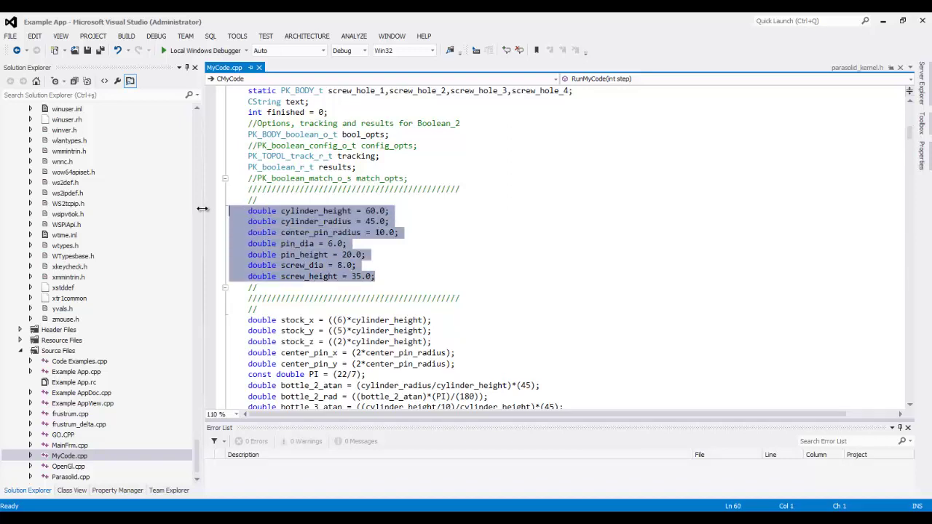
click(347, 223)
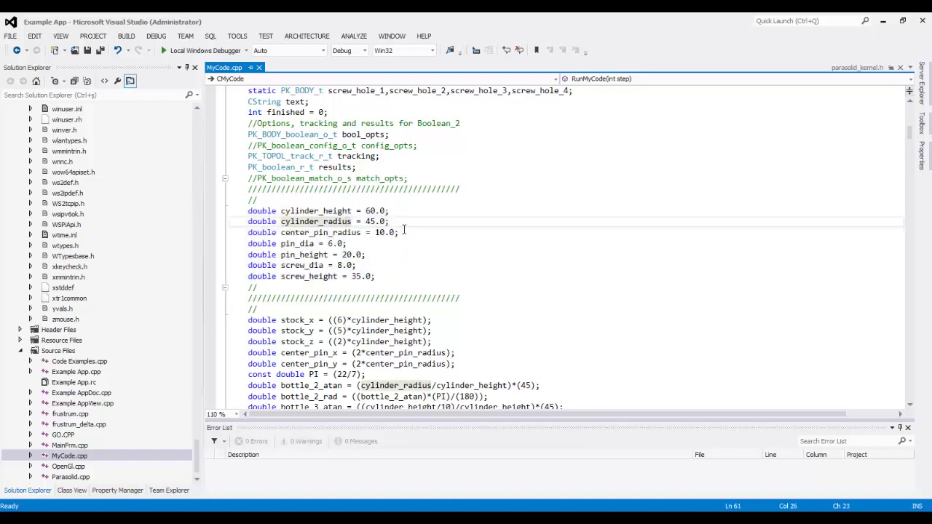
drag(397, 222, 216, 211)
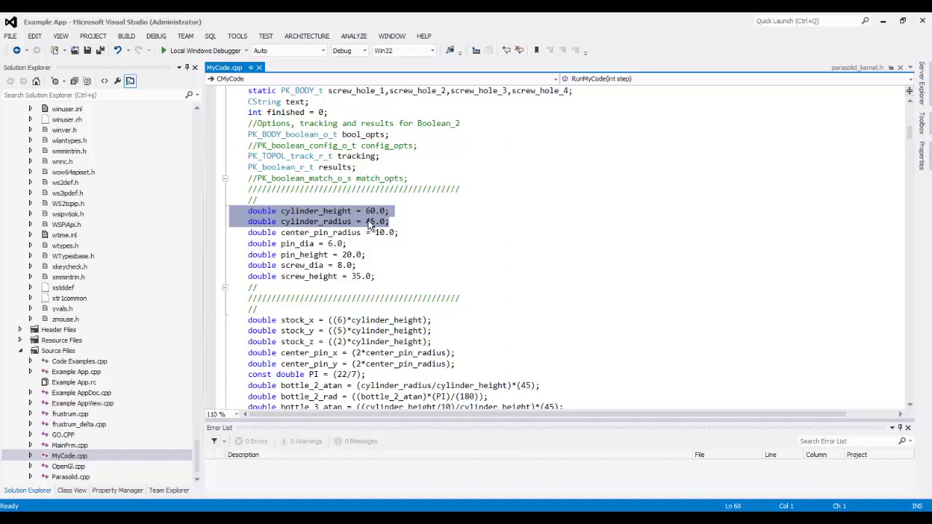
drag(281, 233, 186, 211)
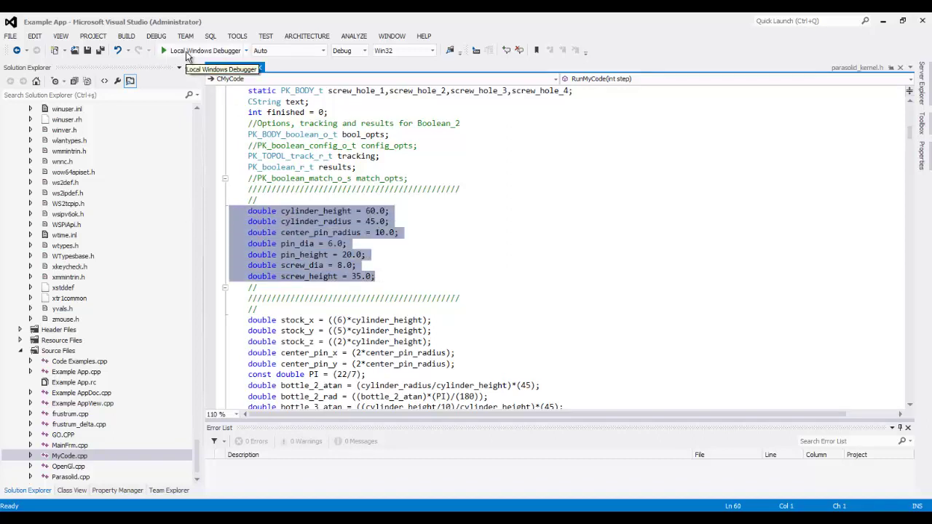
- Run the example app to build the mold block, view it shaded in 3-D, then stop debugging
click(191, 52)
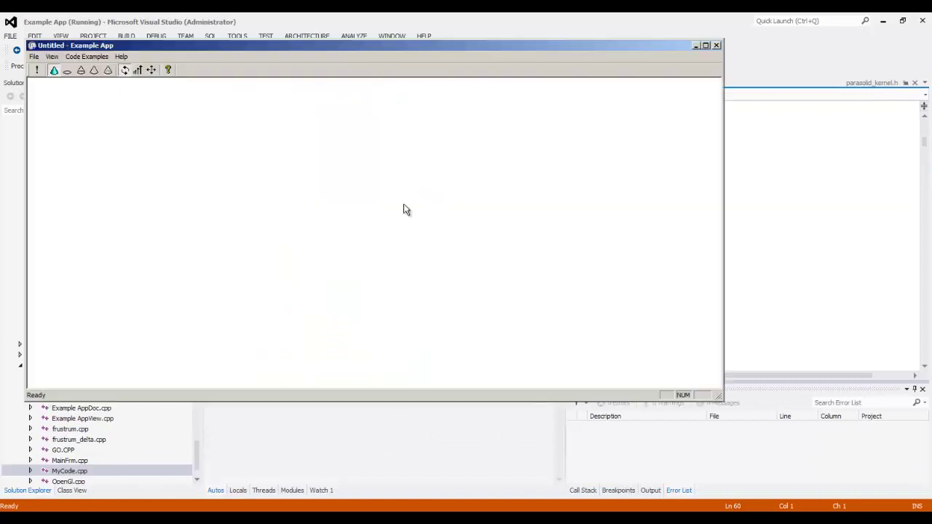
click(67, 70)
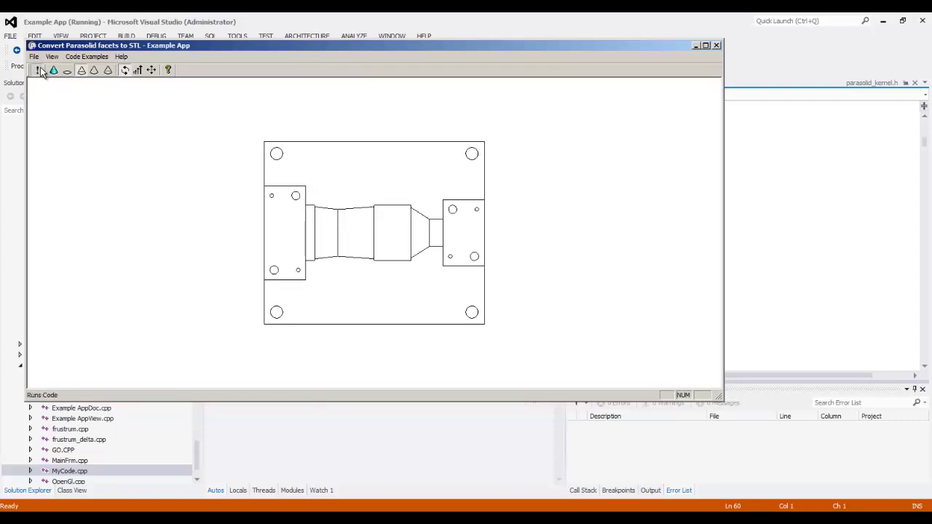
click(418, 248)
click(53, 70)
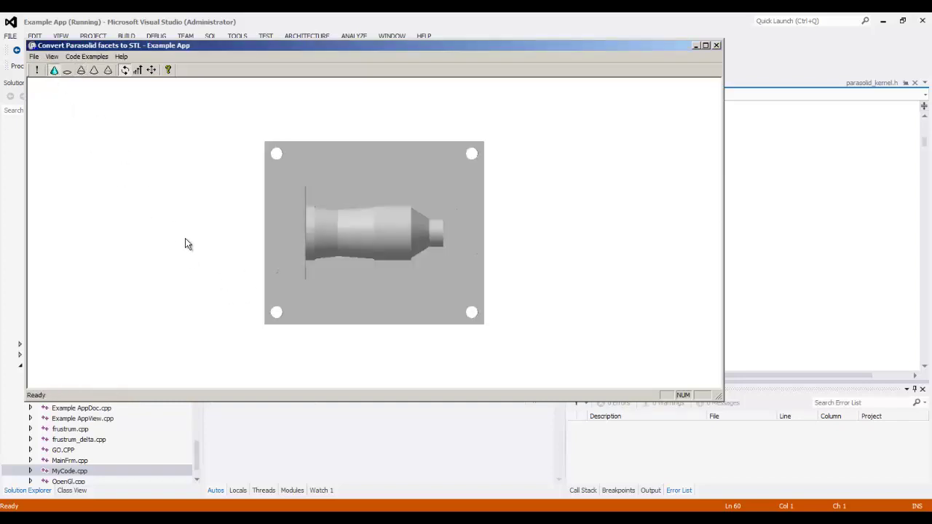
mouse_move(185, 244)
mouse_down()
mouse_move(194, 167)
mouse_move(252, 187)
mouse_move(226, 203)
mouse_move(209, 181)
mouse_move(208, 257)
mouse_move(206, 163)
mouse_move(225, 175)
mouse_move(219, 200)
mouse_up()
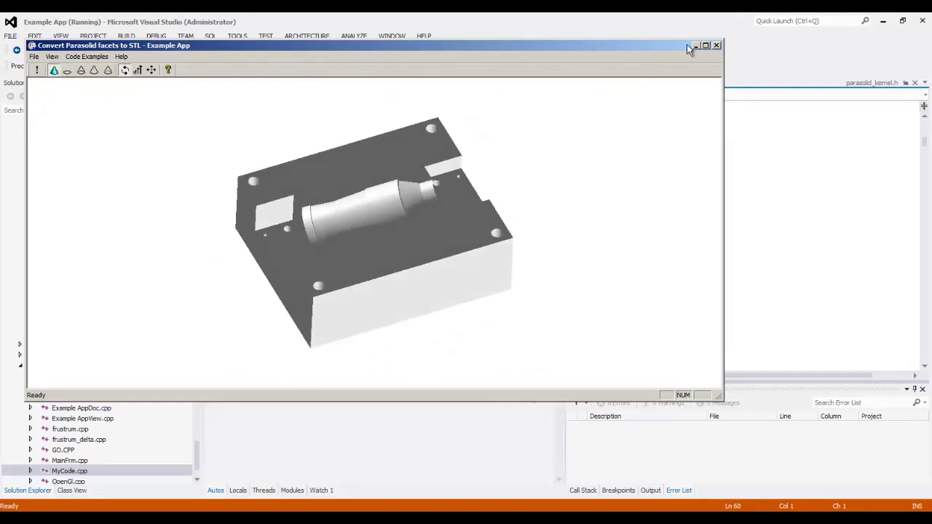
click(716, 46)
click(449, 320)
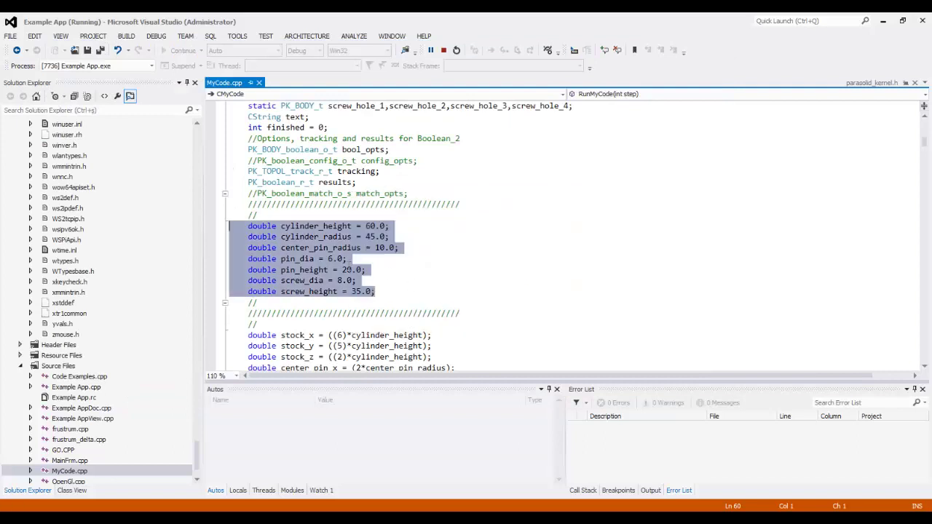
- Change cylinder_height from 60 to 40.0 and cylinder_radius from 45 to 25.0, save, and rerun the app
double_click(369, 210)
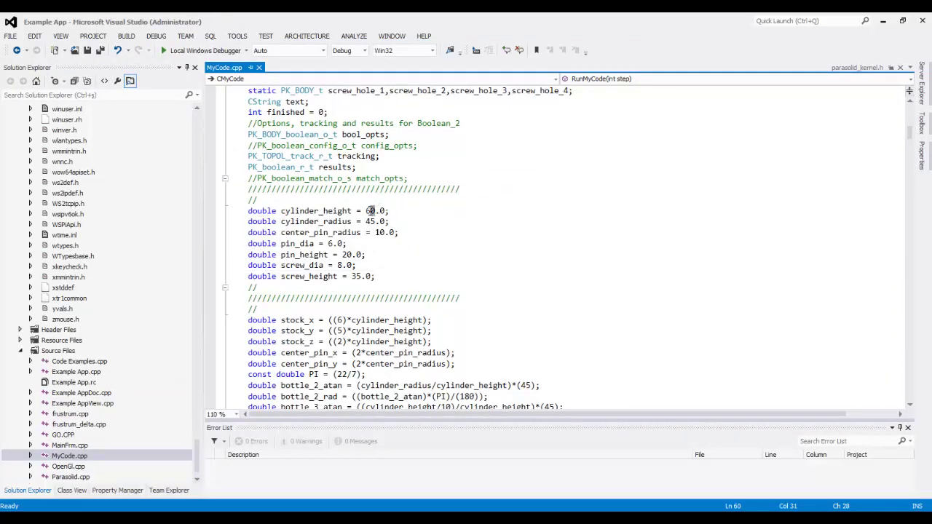
text(3)
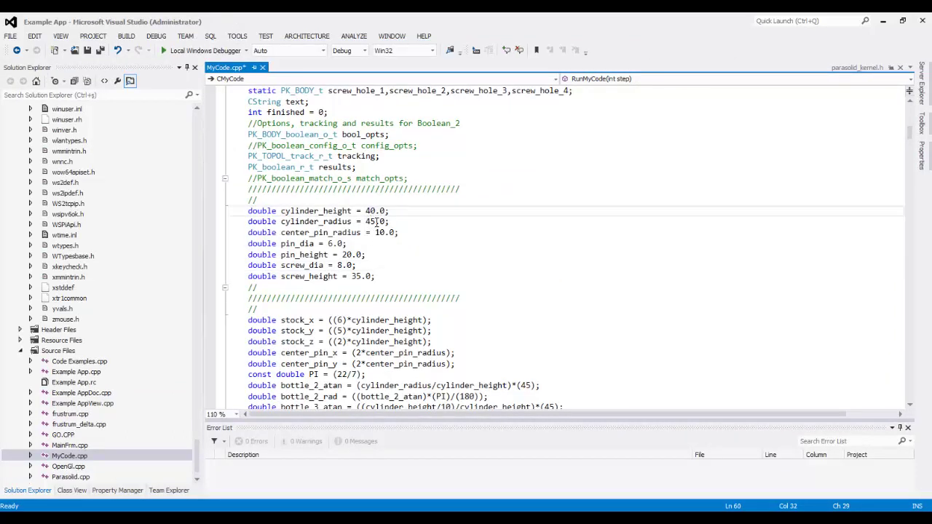
double_click(370, 222)
text(25)
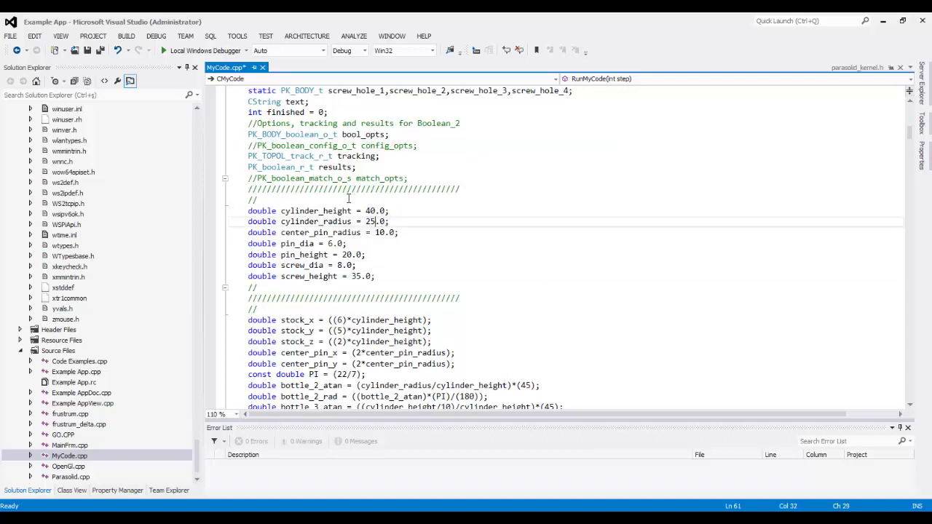
click(87, 50)
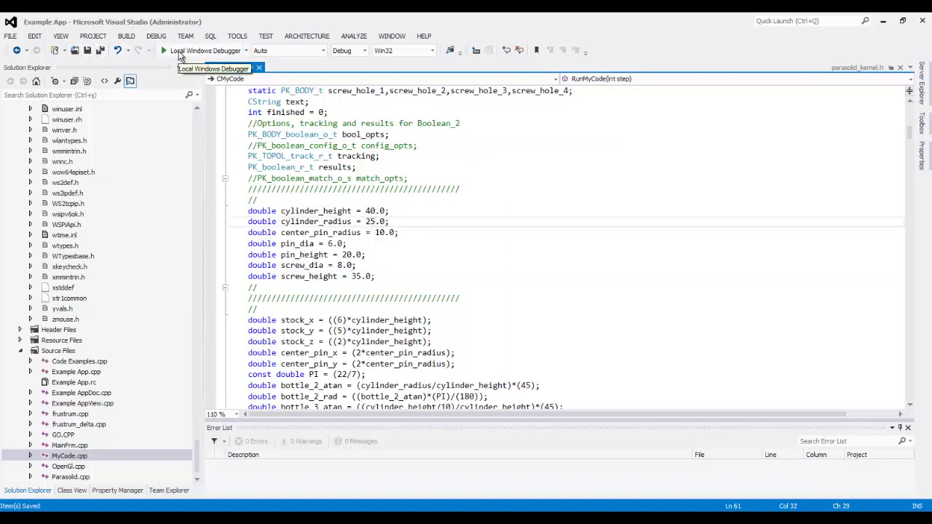
click(174, 51)
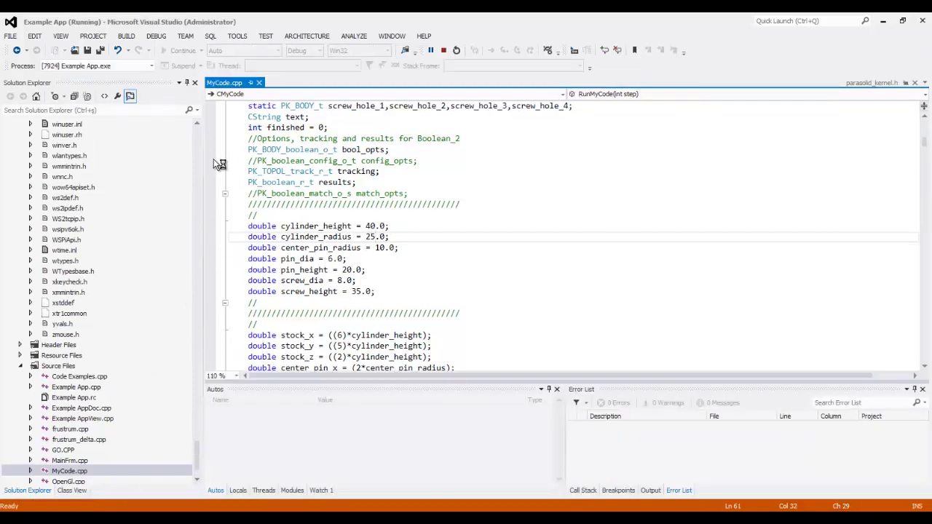
- Run the code in the example app to rebuild the mold block with the smaller cylinder cavity
click(50, 83)
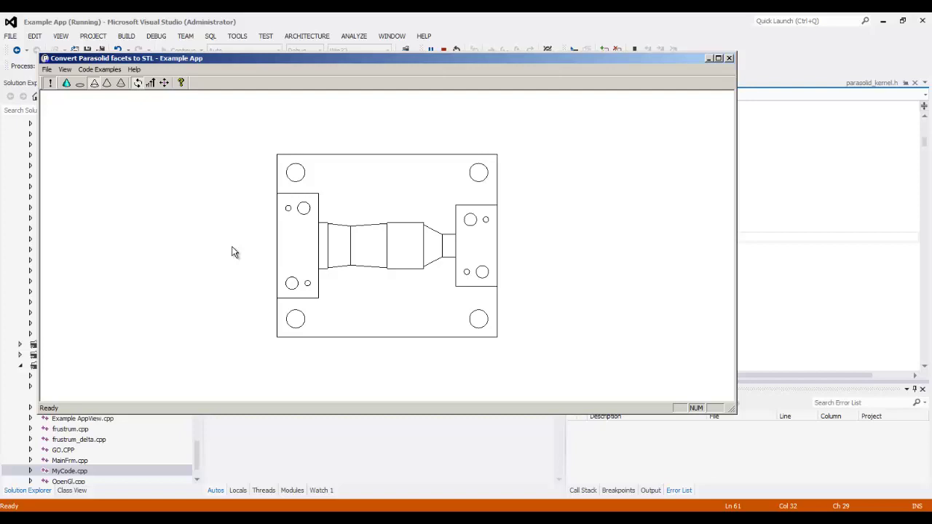
click(430, 262)
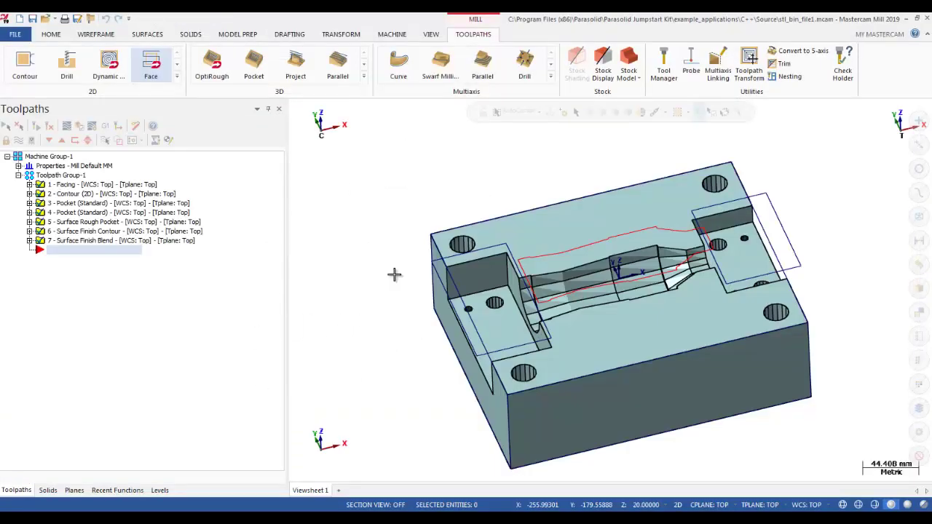
- Delete all seven operations and their tools from Toolpath Group-1, confirming the deletion
middle_drag(385, 281, 370, 259)
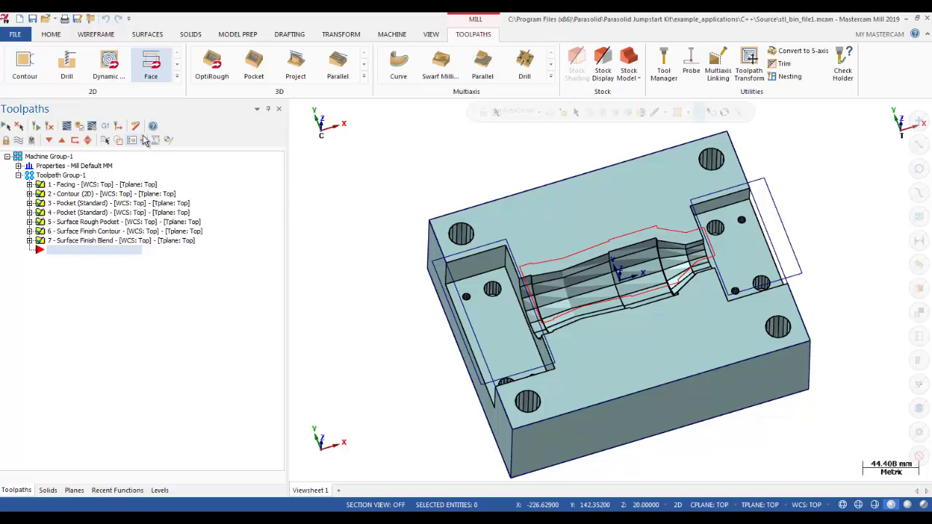
click(135, 126)
click(479, 295)
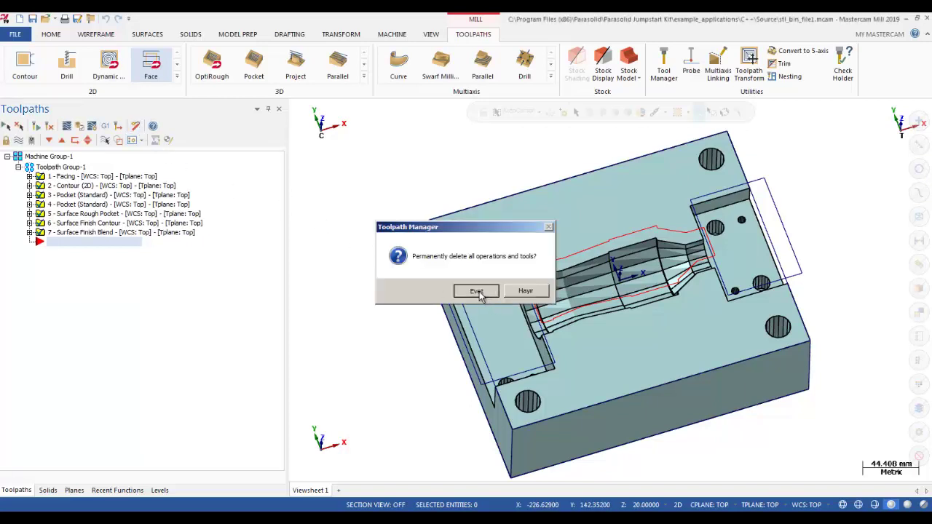
mouse_move(412, 340)
middle_down()
mouse_move(414, 289)
mouse_move(419, 347)
mouse_move(415, 333)
middle_up()
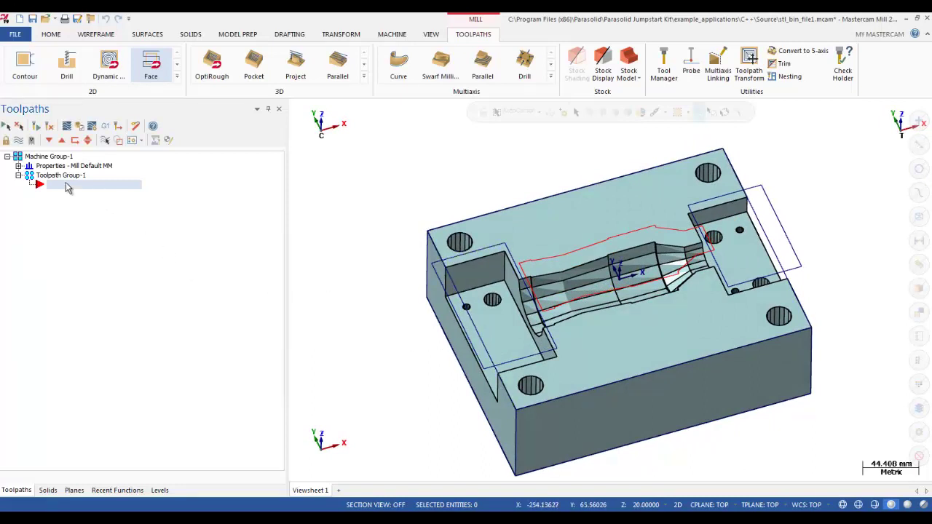
- Import the Mold group operations 93–99 from the library into Toolpath Group-1
right_click(67, 188)
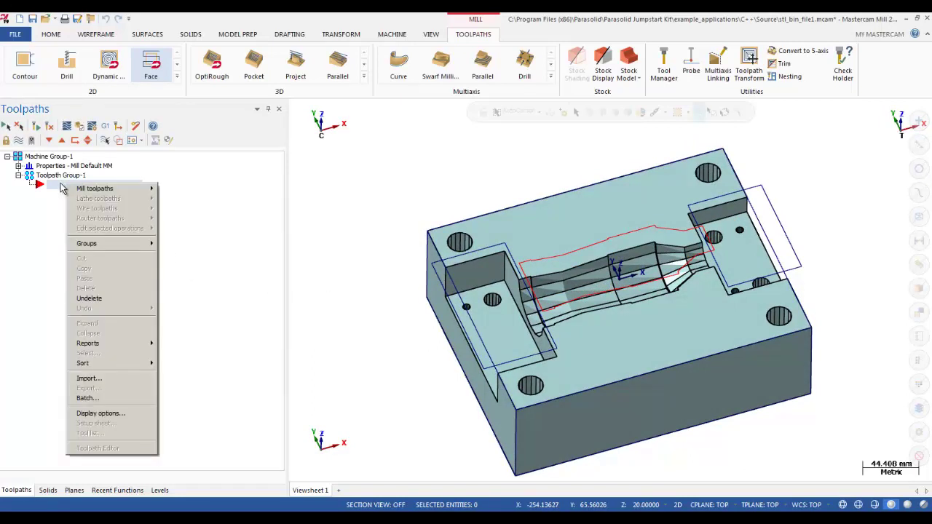
click(108, 379)
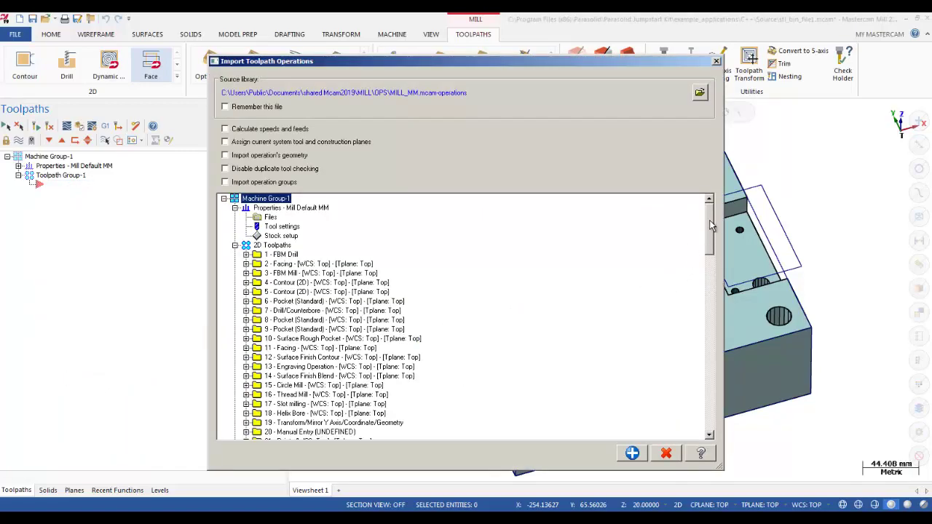
drag(712, 226, 693, 420)
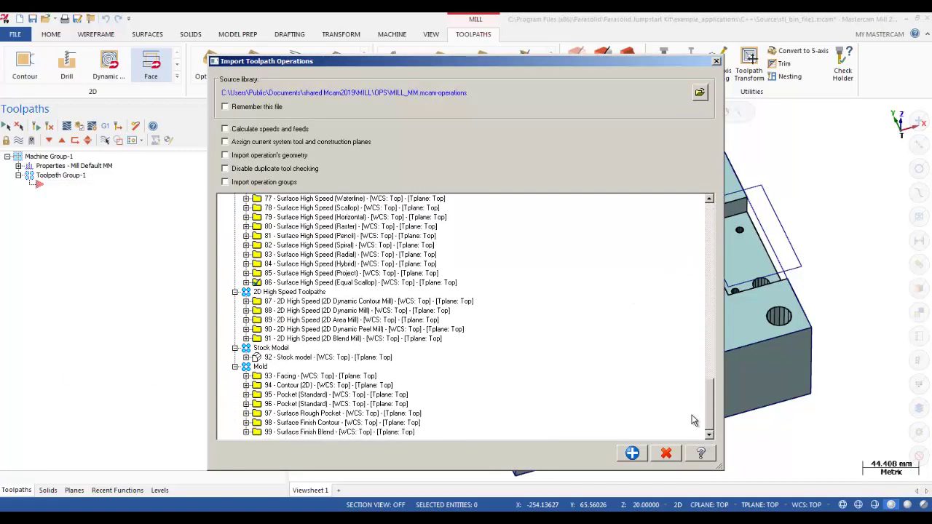
click(267, 366)
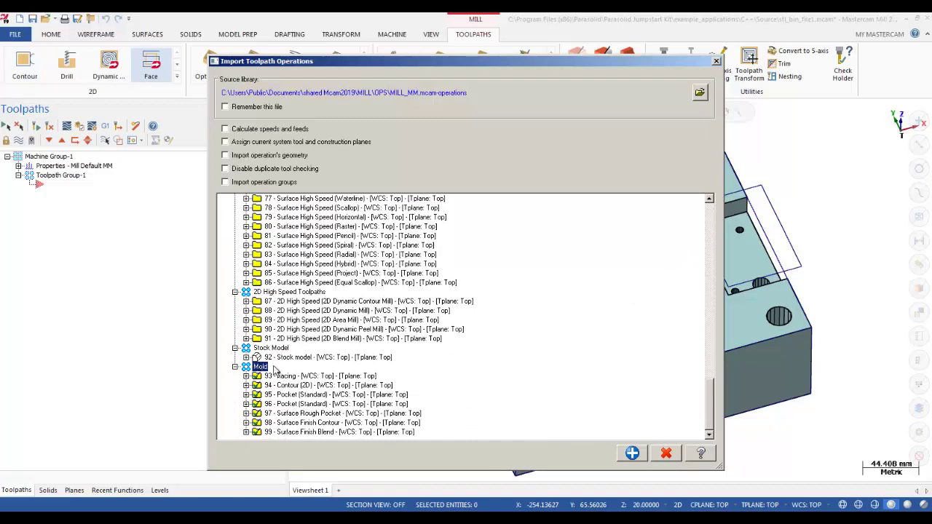
click(632, 454)
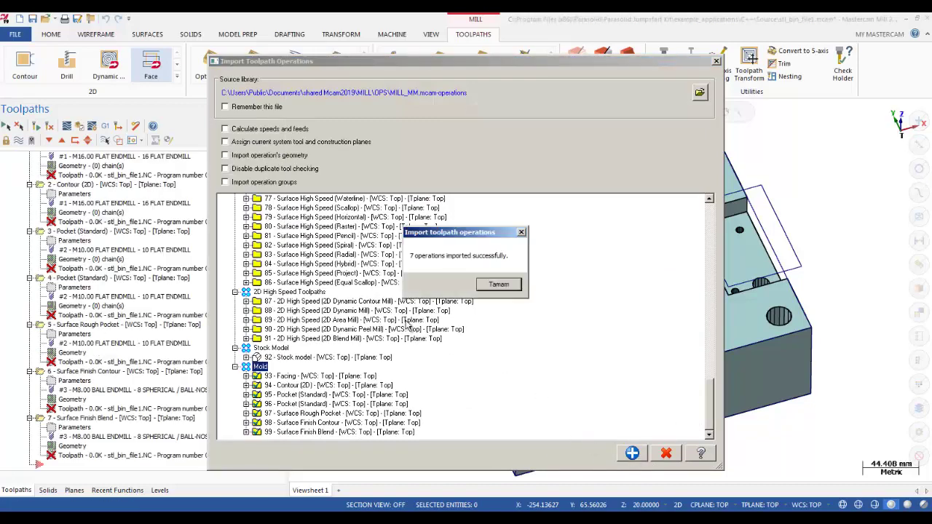
click(482, 285)
click(665, 453)
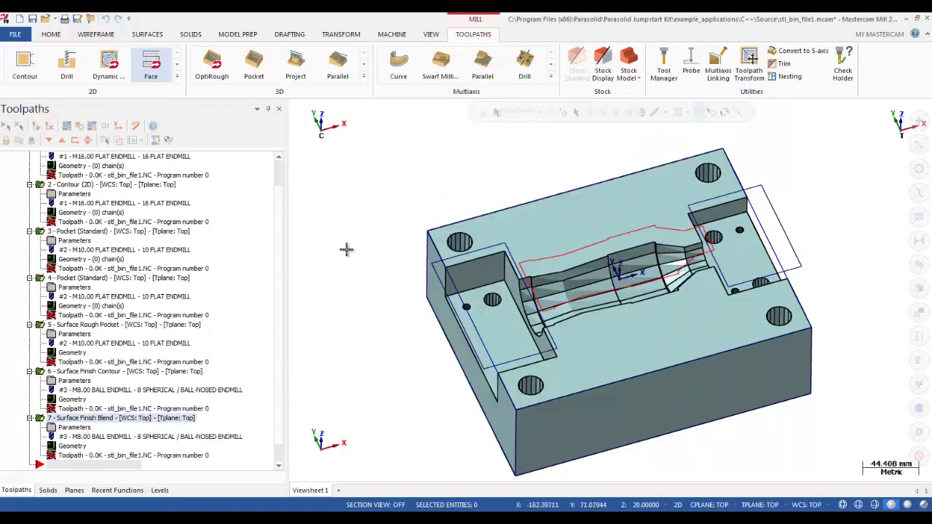
- Rechain the top-face outer edge as the Facing operation's geometry
scroll(280, 173, up, 2)
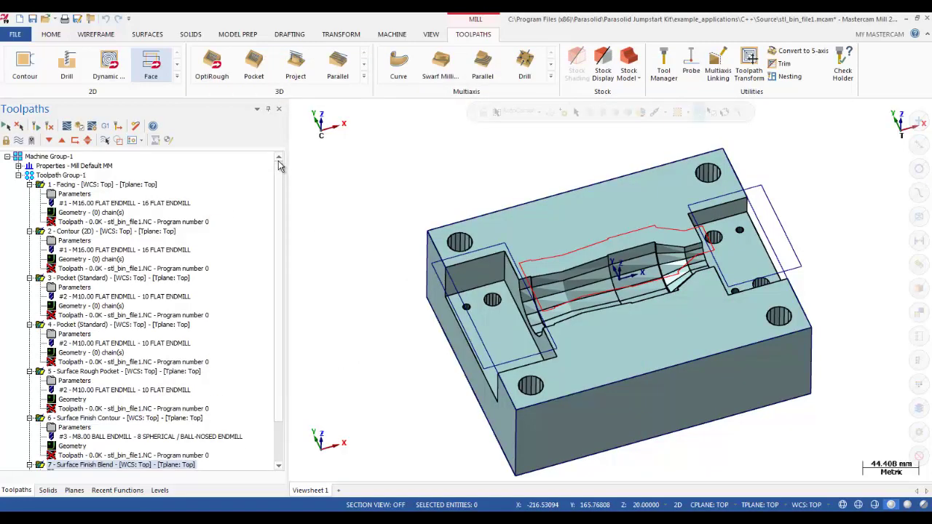
click(71, 211)
right_click(41, 172)
click(64, 178)
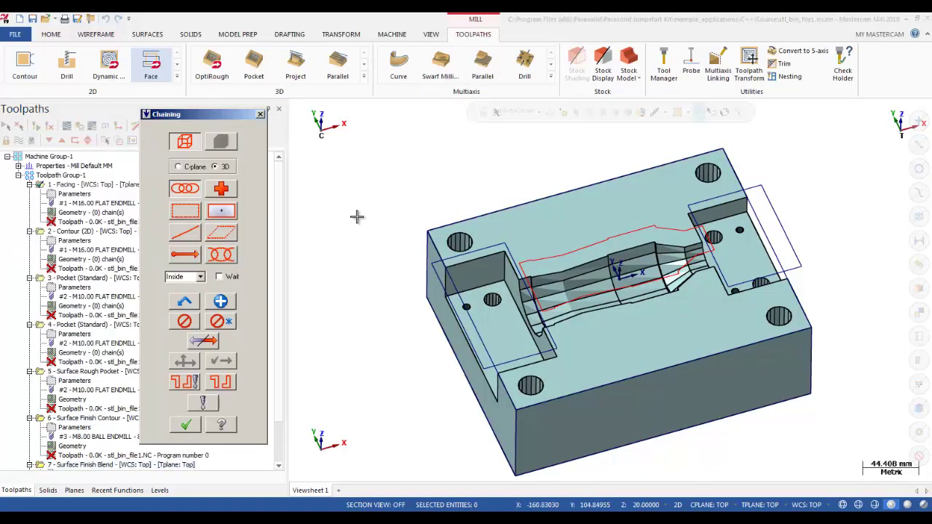
click(178, 166)
click(445, 225)
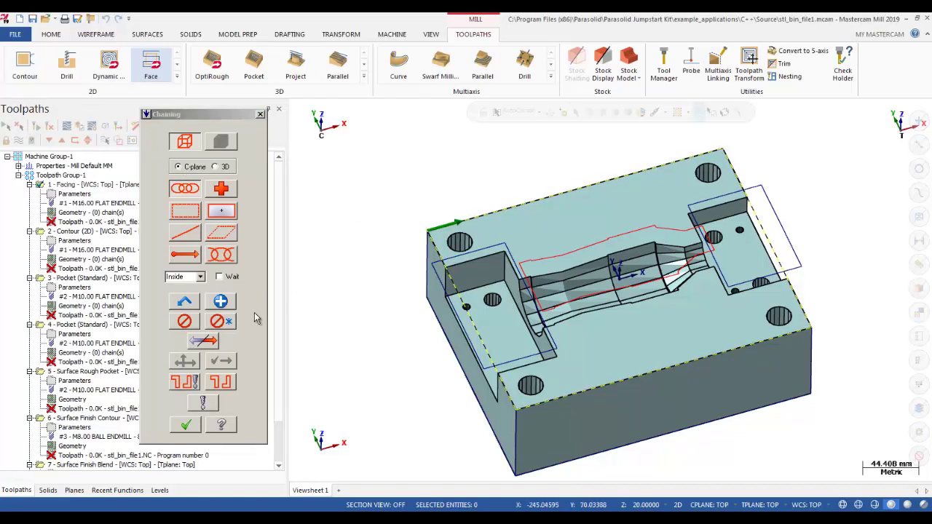
click(186, 424)
click(91, 270)
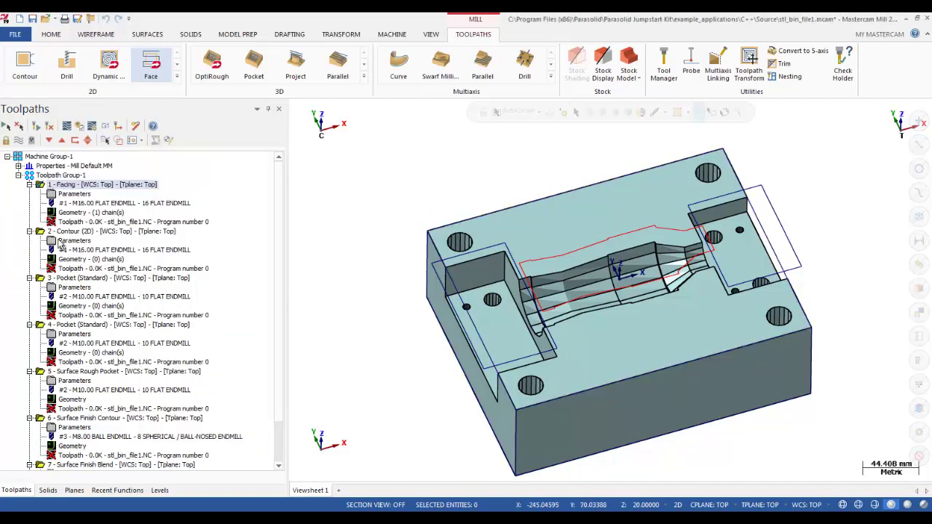
- Give Contour (2D) a new planar chain along the block's outer top edge
click(51, 231)
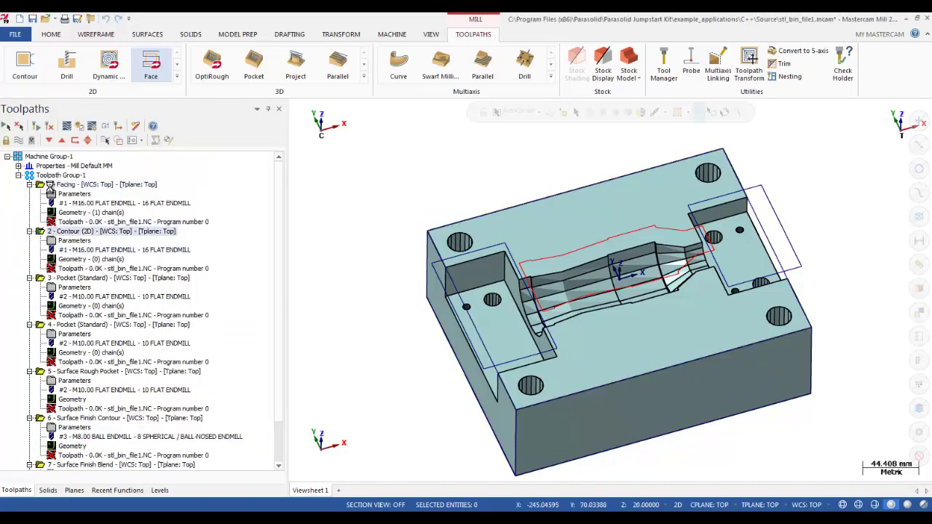
click(91, 203)
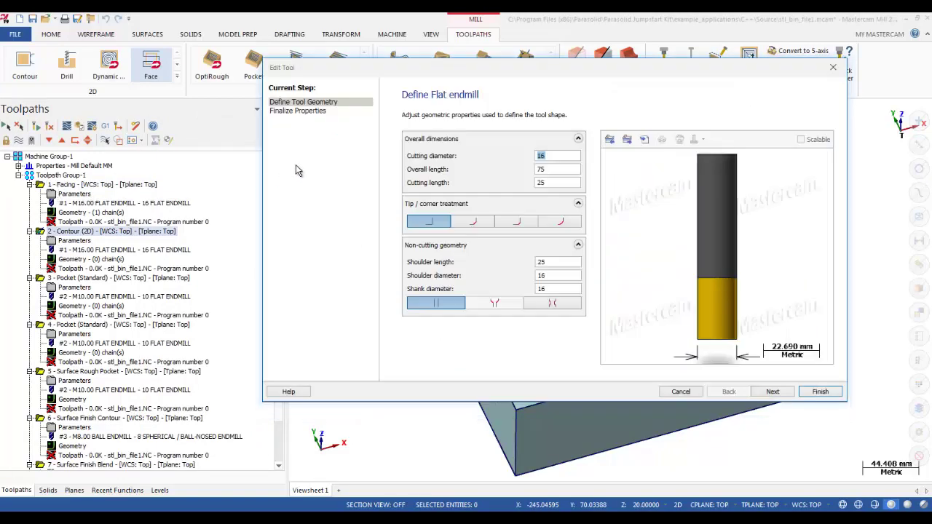
click(832, 67)
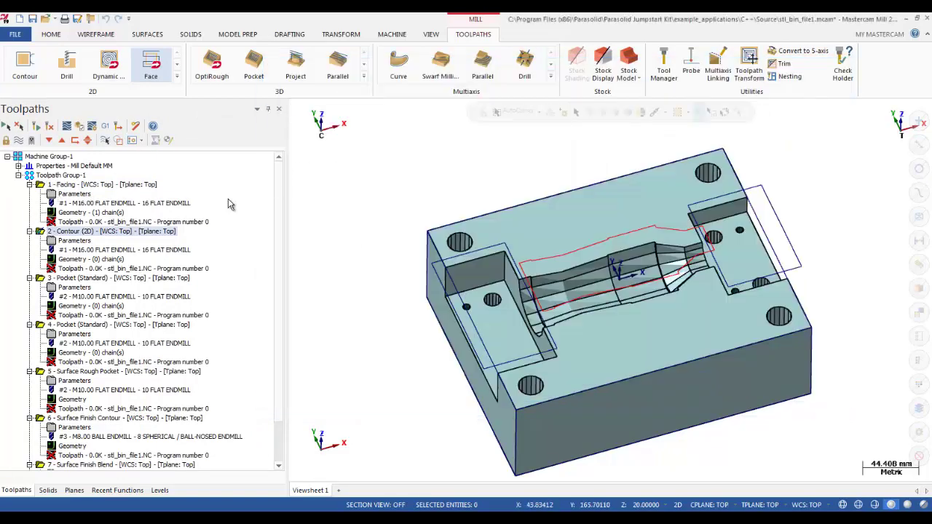
click(53, 260)
right_click(35, 160)
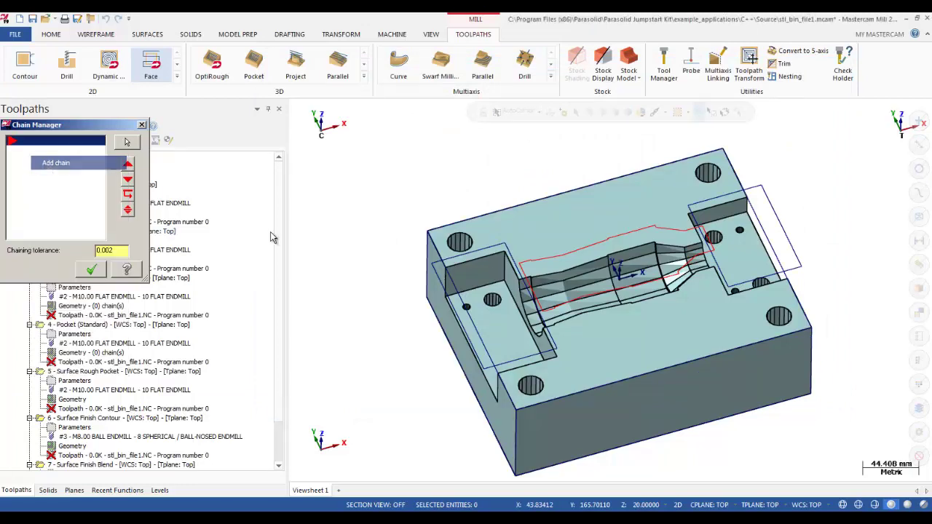
click(44, 161)
click(178, 167)
click(781, 336)
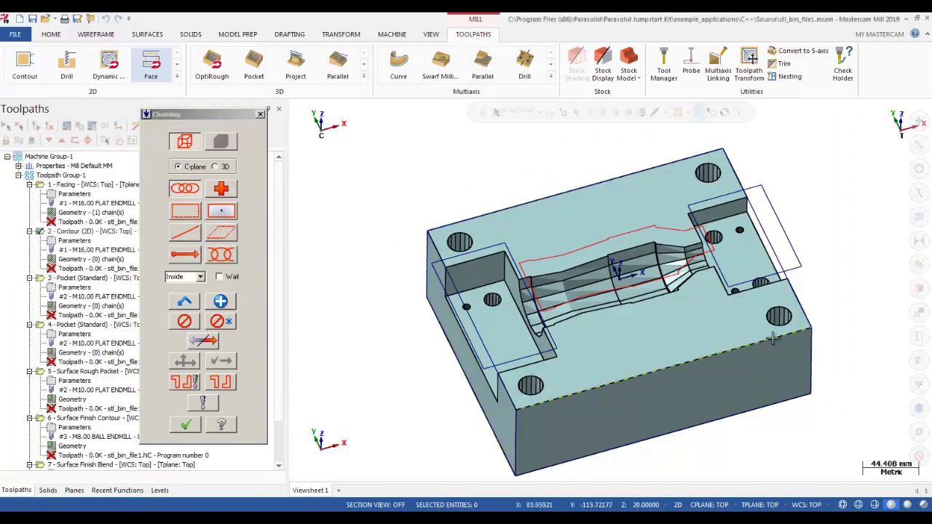
click(193, 423)
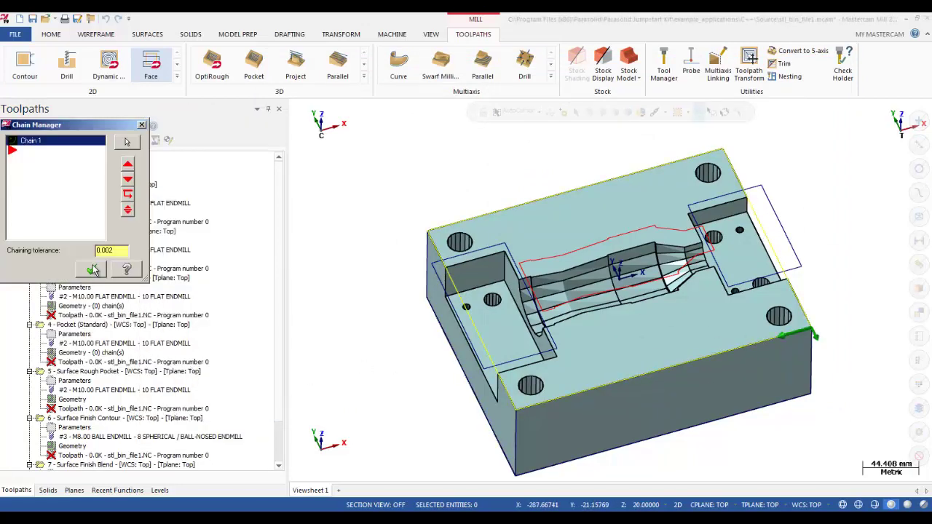
click(92, 270)
- Chain the left pocket outline for operation 3 and the right pocket outline for operation 4
click(51, 305)
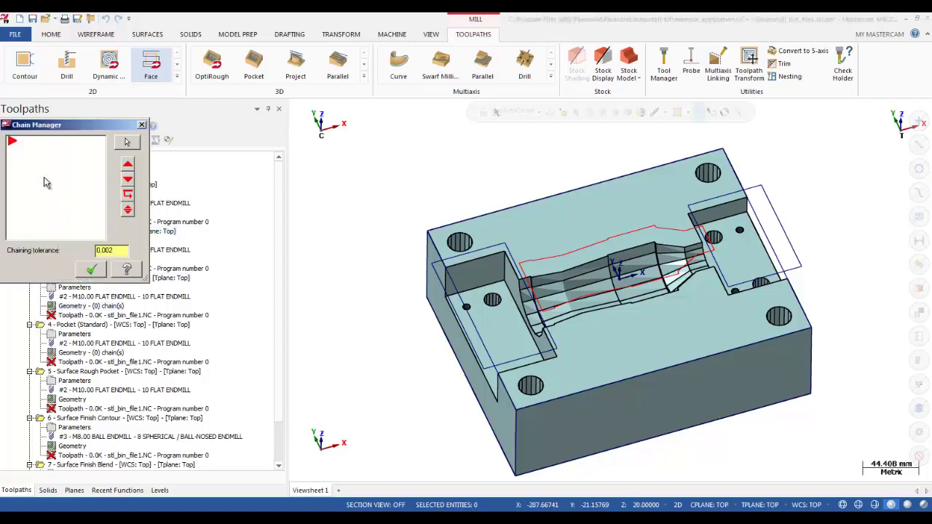
right_click(41, 176)
click(67, 185)
click(446, 259)
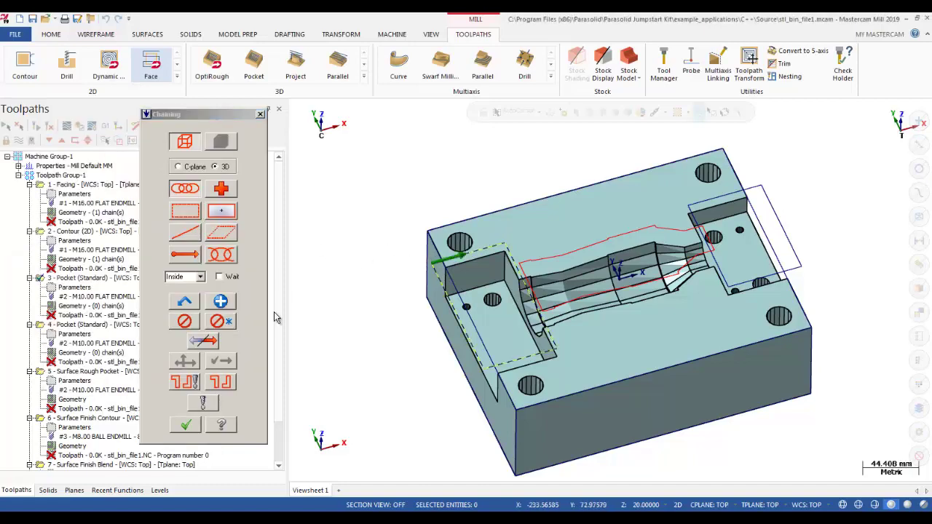
click(193, 422)
click(92, 270)
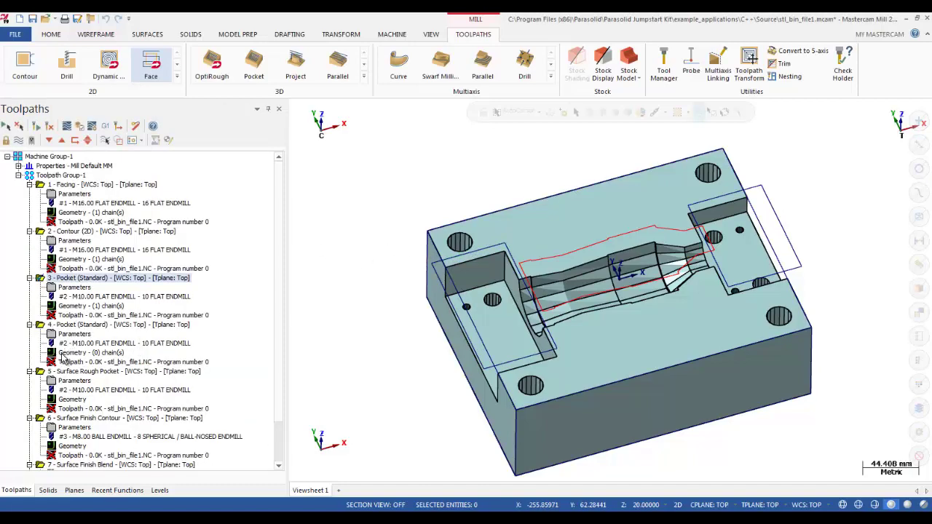
click(54, 353)
right_click(44, 164)
click(61, 172)
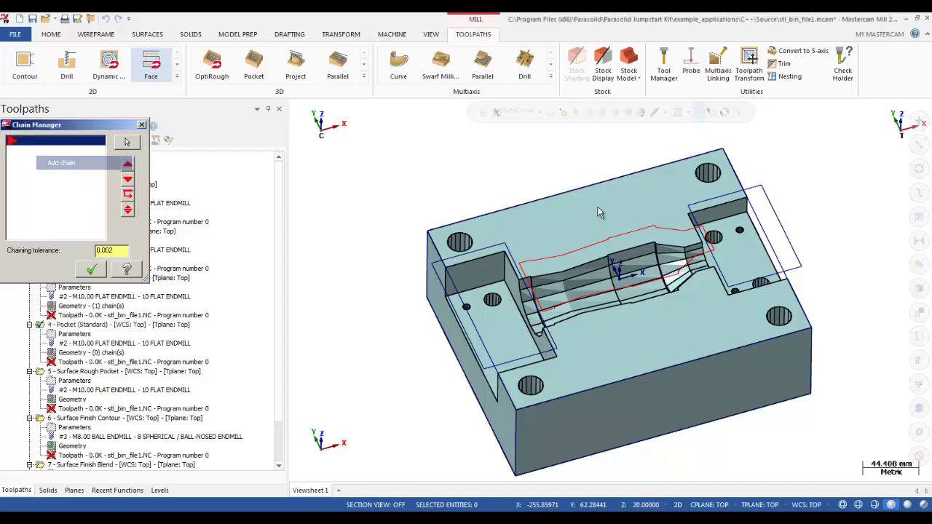
click(694, 201)
click(186, 424)
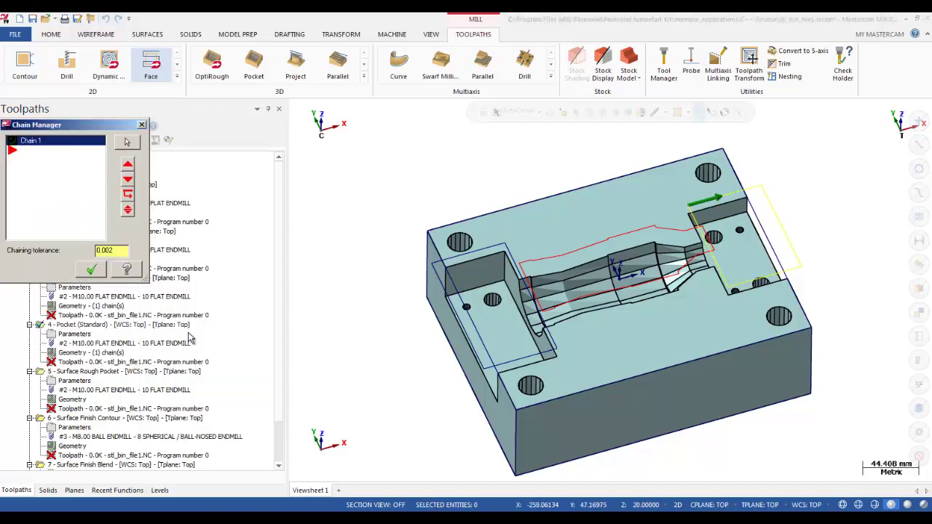
click(90, 269)
- Give Surface Rough Pocket the whole solid as drive surfaces and the cavity outline as containment
scroll(277, 332, down, 2)
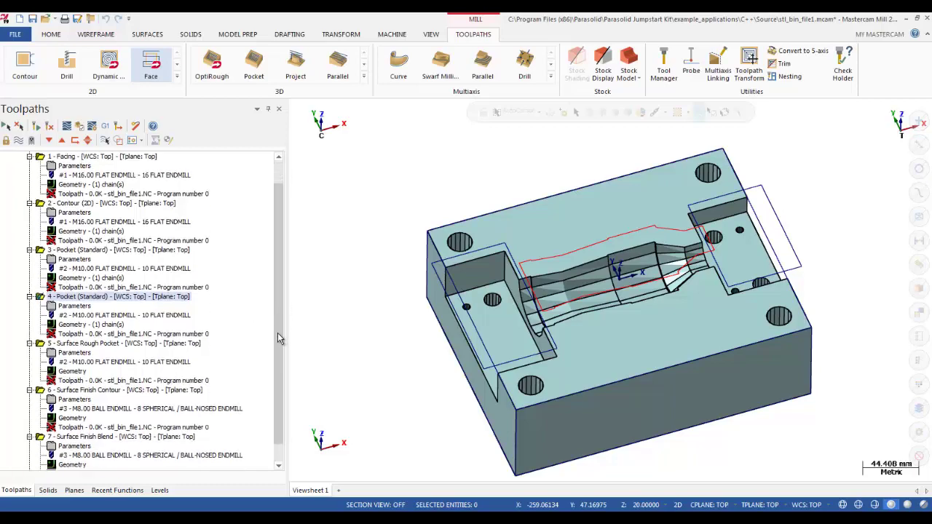
click(52, 353)
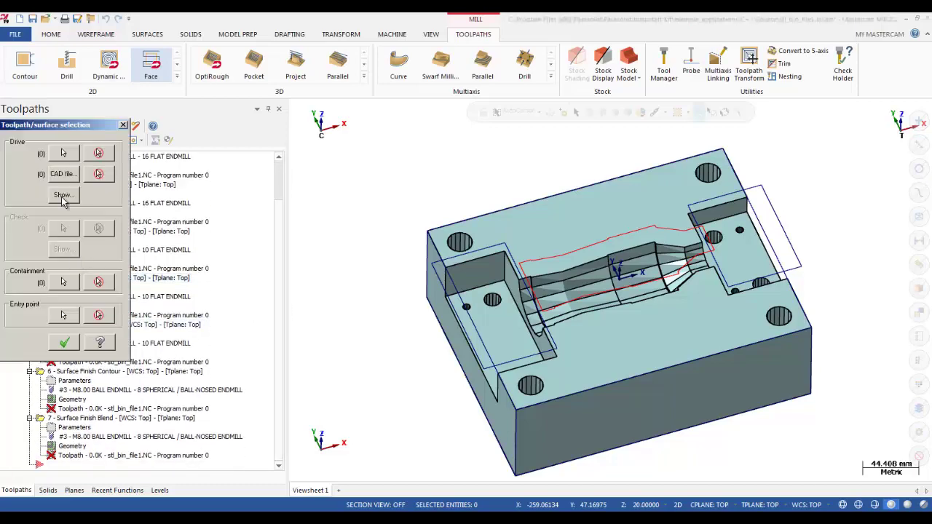
click(67, 156)
click(549, 218)
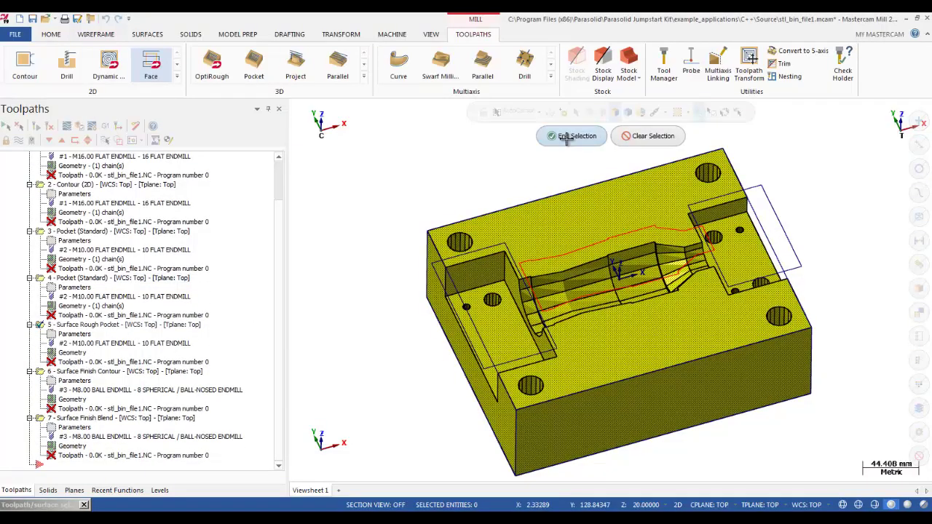
click(551, 136)
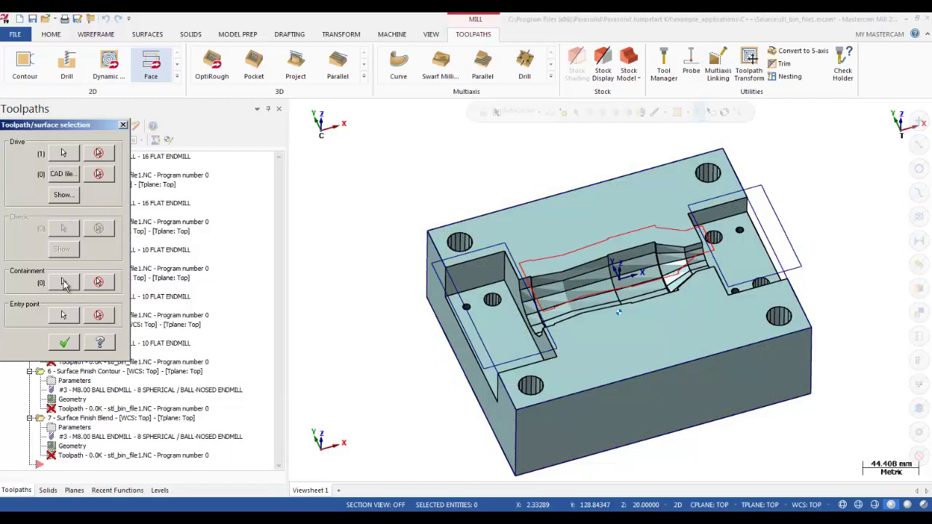
click(64, 284)
click(536, 251)
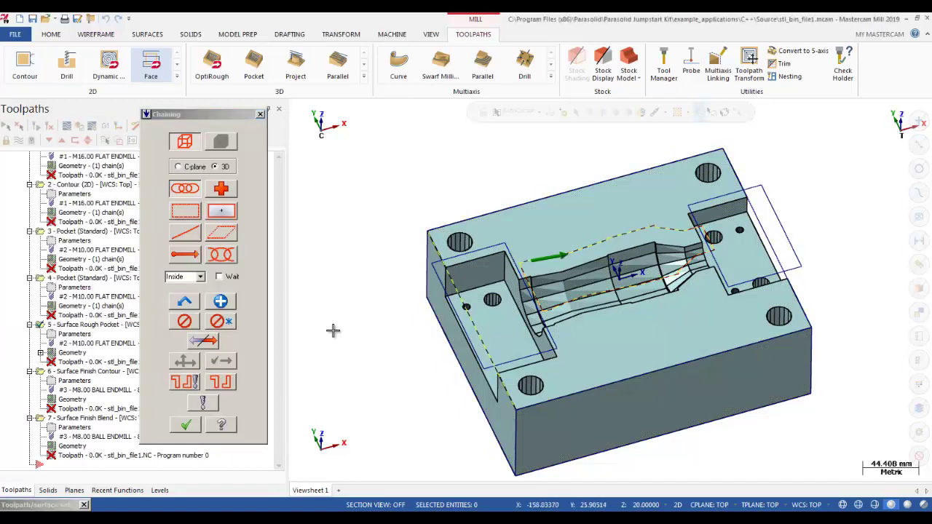
click(185, 427)
click(60, 348)
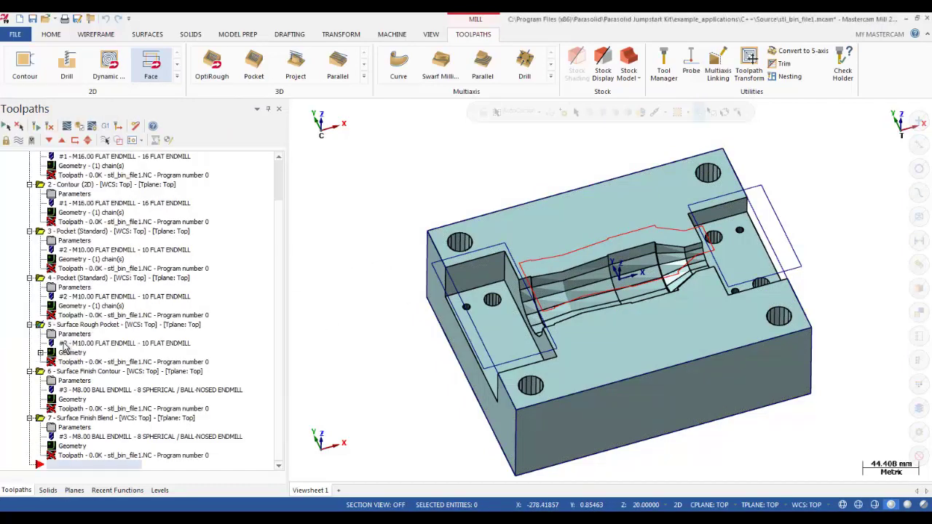
click(52, 381)
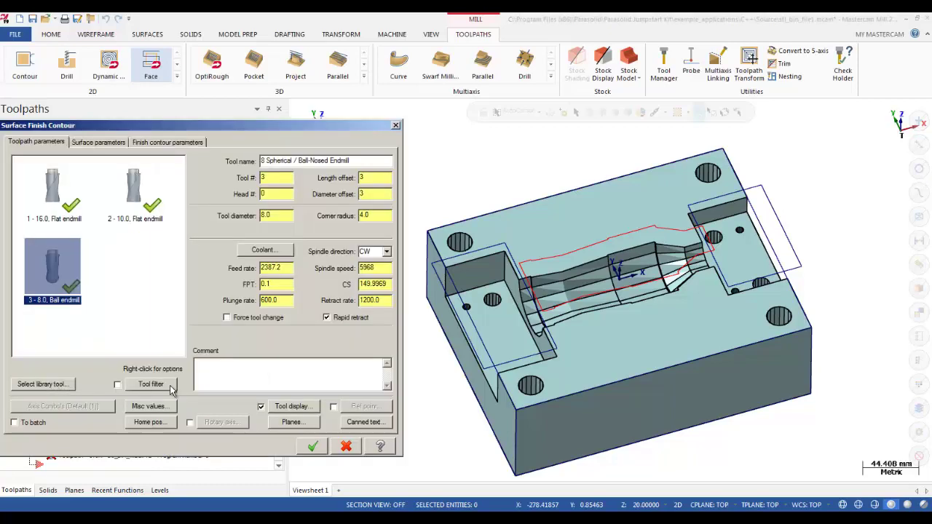
- For Surface Finish Contour, pick the solid as drive surfaces and the cavity outline as containment
click(342, 446)
click(54, 400)
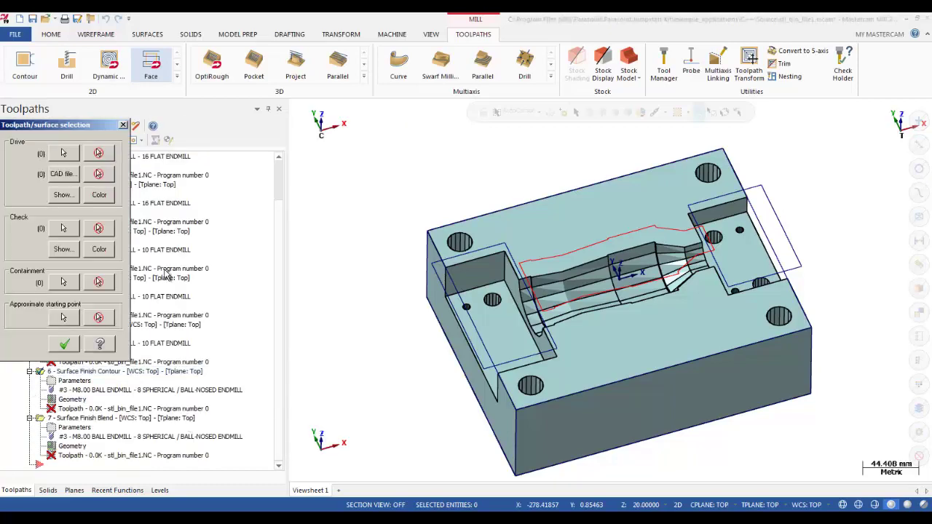
click(487, 236)
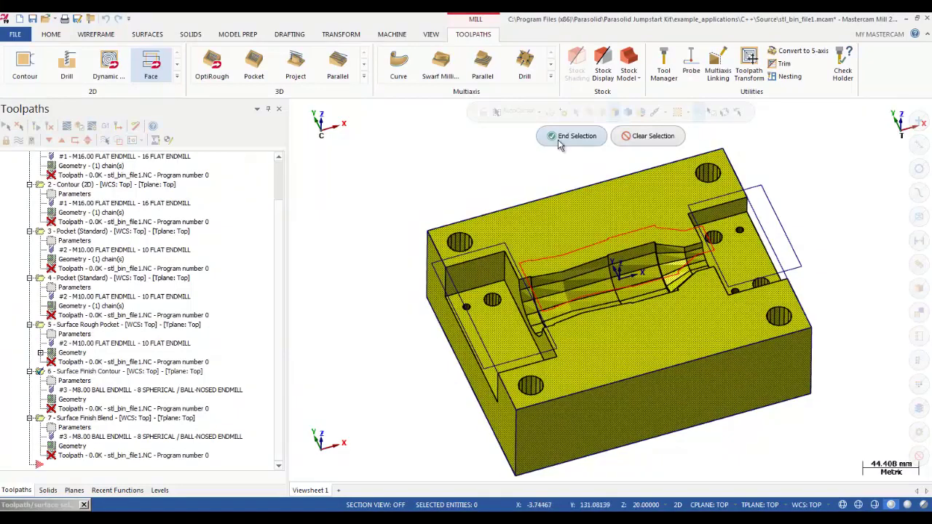
click(558, 136)
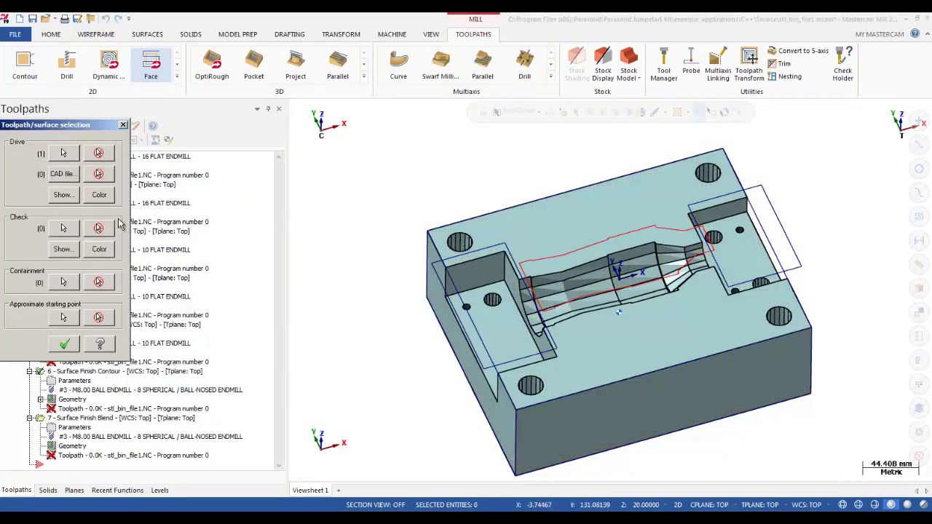
click(64, 282)
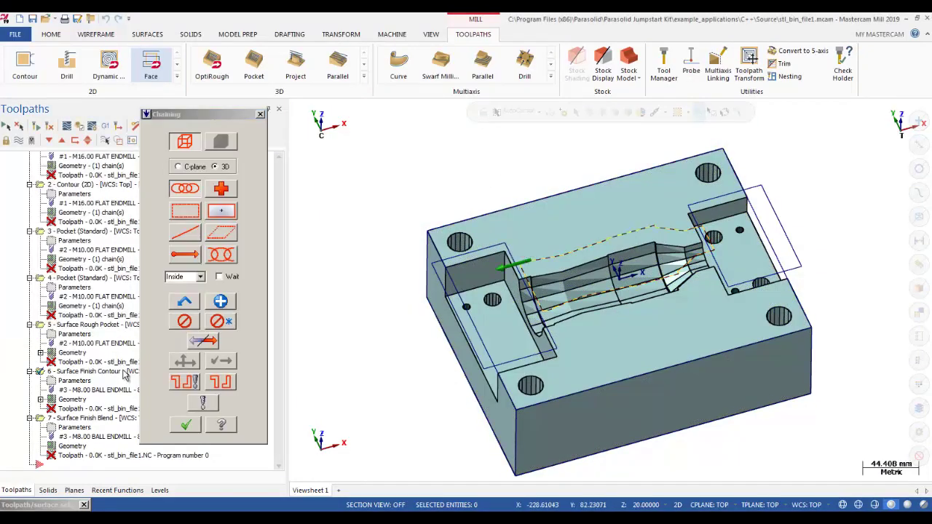
click(186, 424)
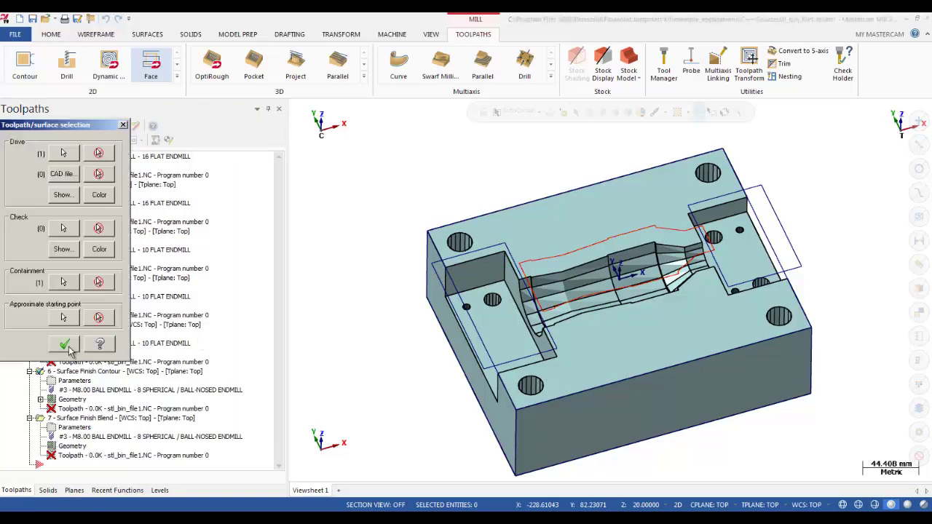
click(67, 345)
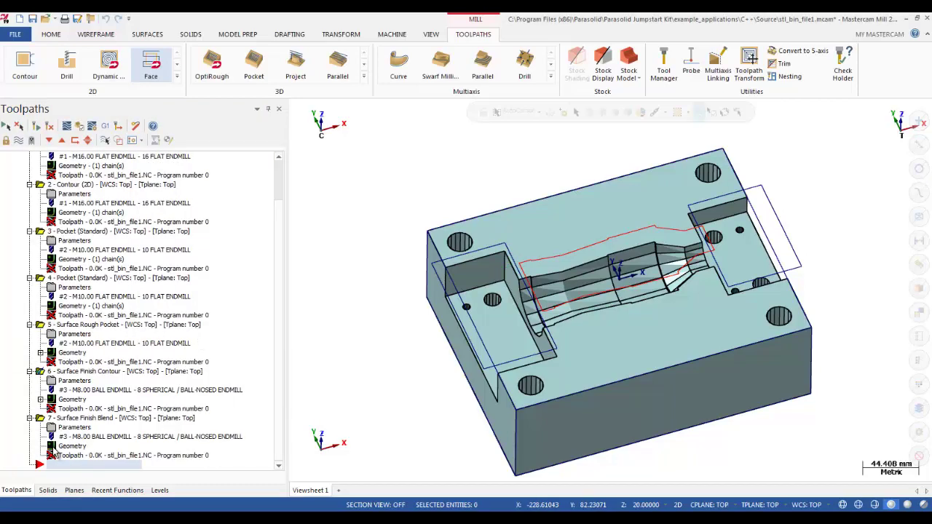
- Chain the red cavity edge as Surface Finish Blend's blend curves, moving the chain start point
click(58, 150)
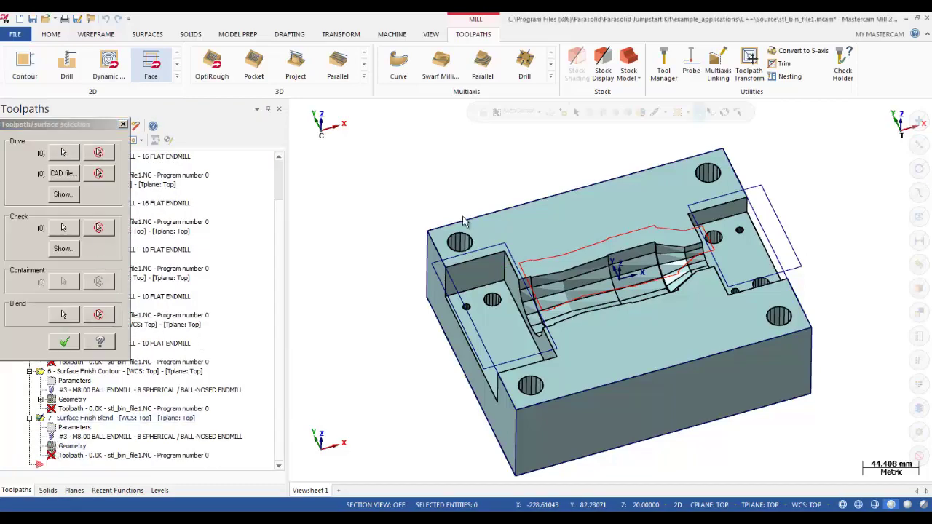
click(572, 135)
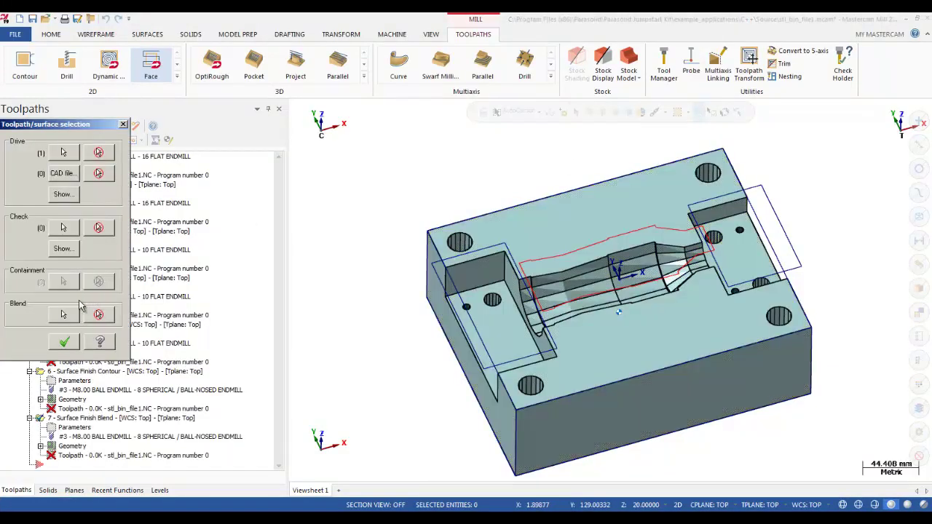
click(58, 316)
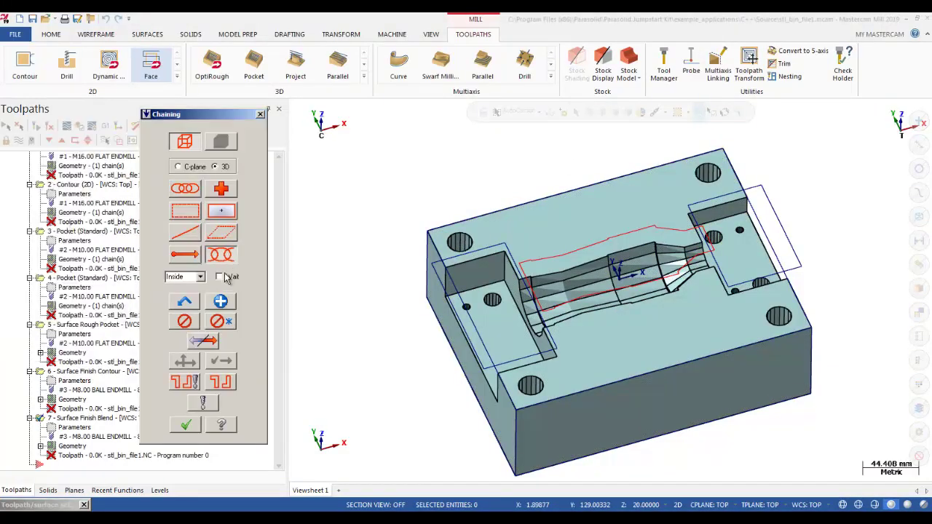
click(520, 260)
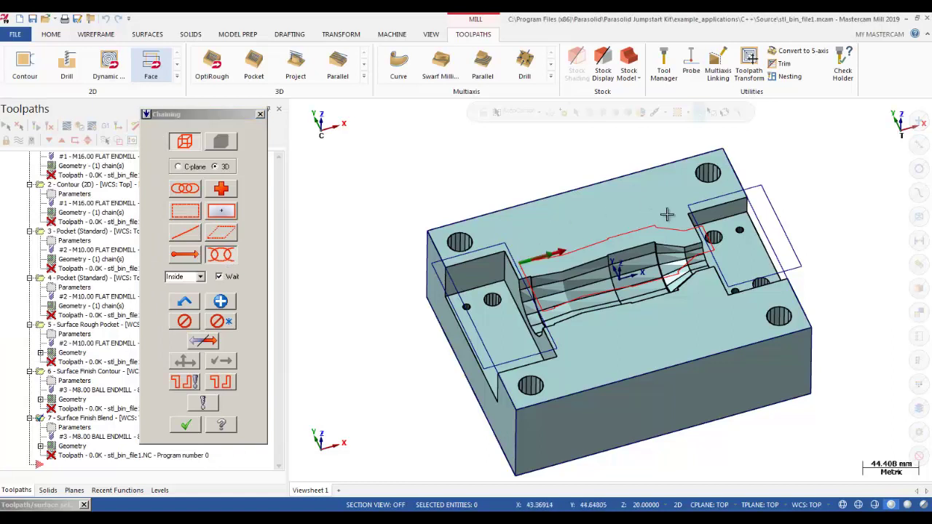
click(695, 226)
click(546, 293)
click(697, 227)
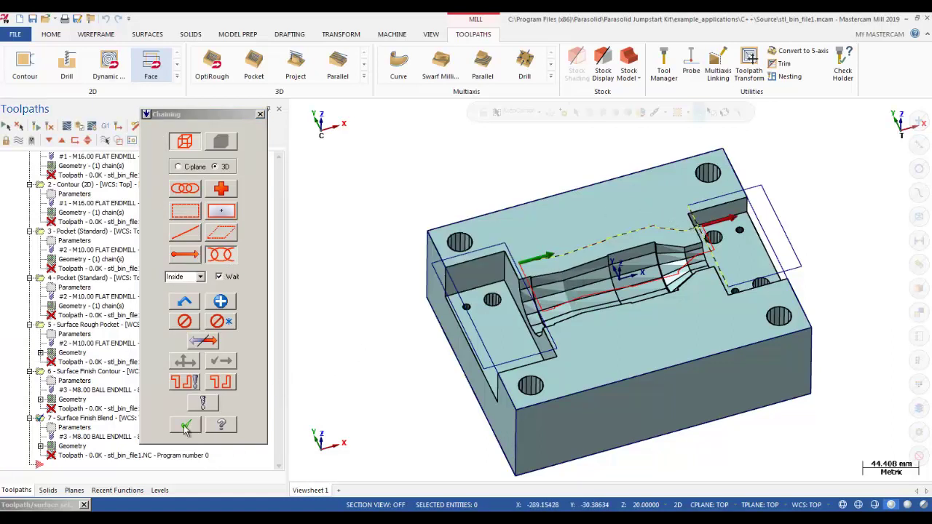
click(222, 301)
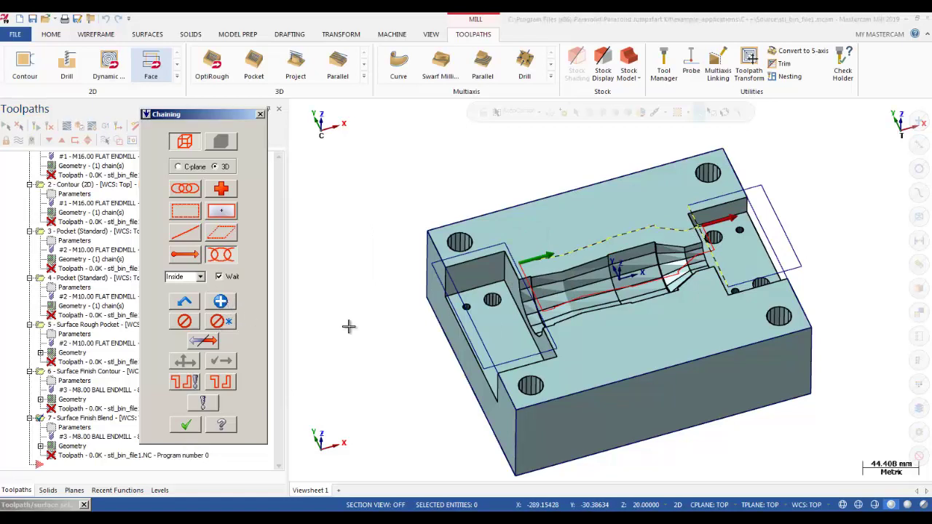
click(548, 310)
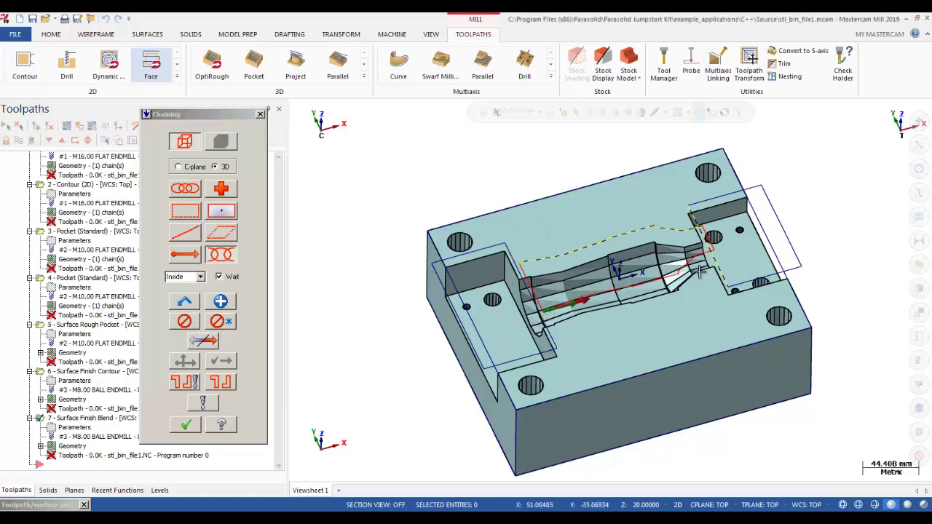
click(186, 424)
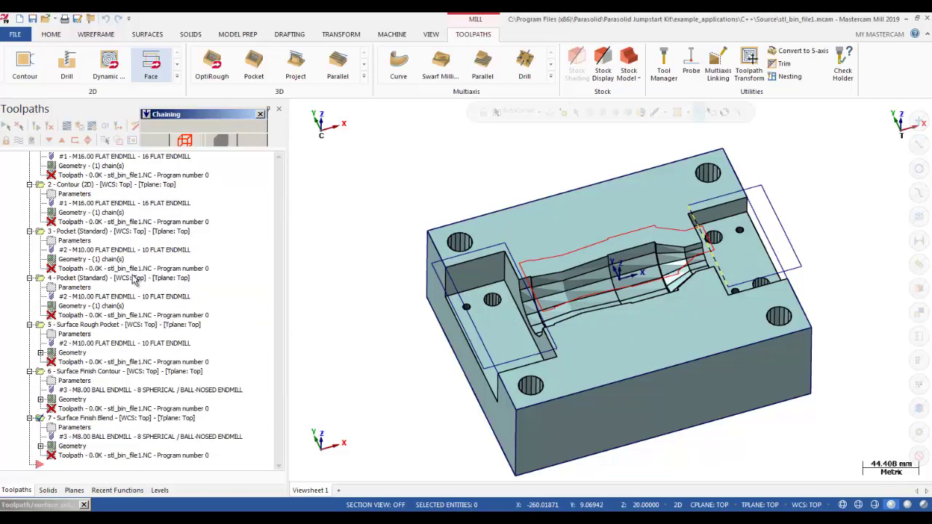
click(58, 342)
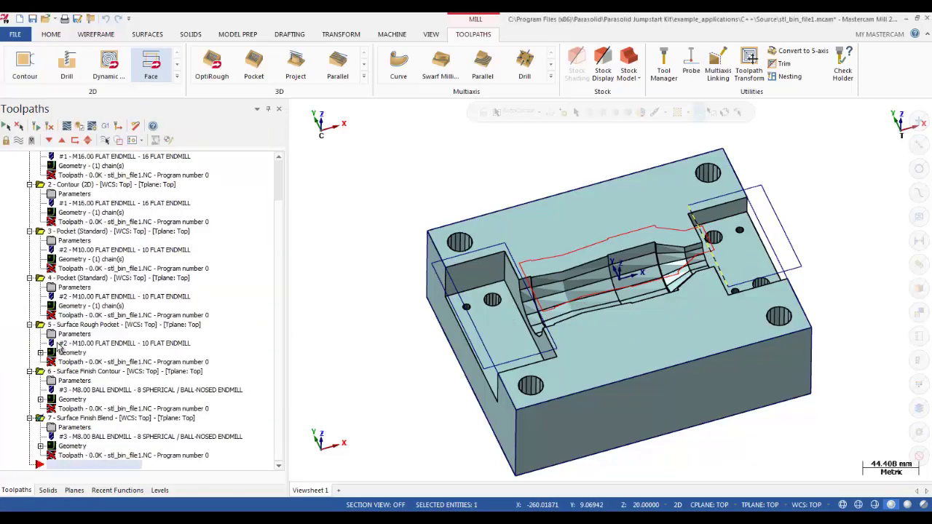
- Regenerate all seven dirty toolpaths, hide their lines on the model, and save the Mastercam file
click(43, 126)
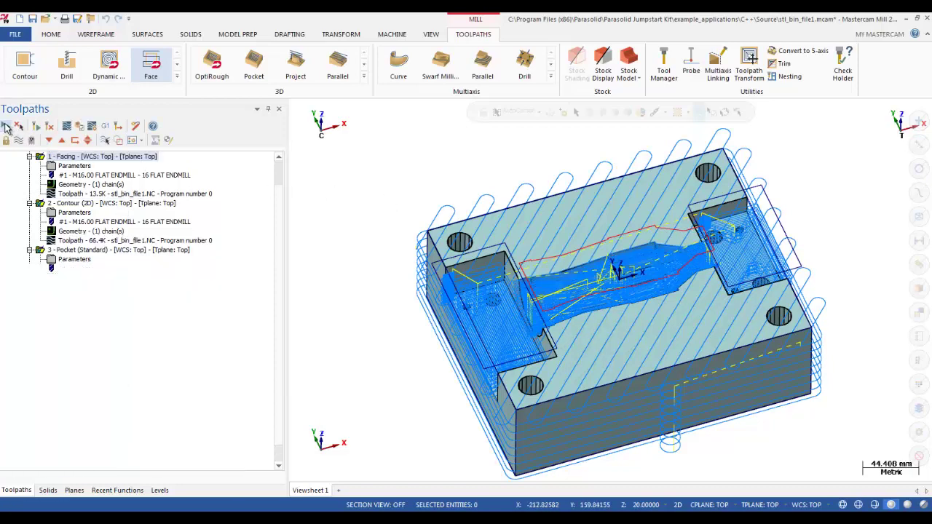
click(19, 140)
click(18, 141)
click(18, 140)
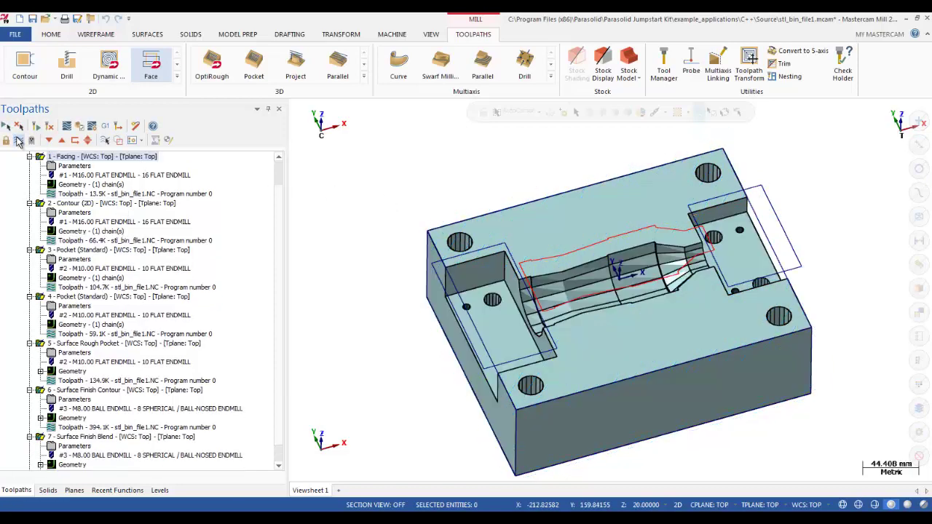
click(32, 19)
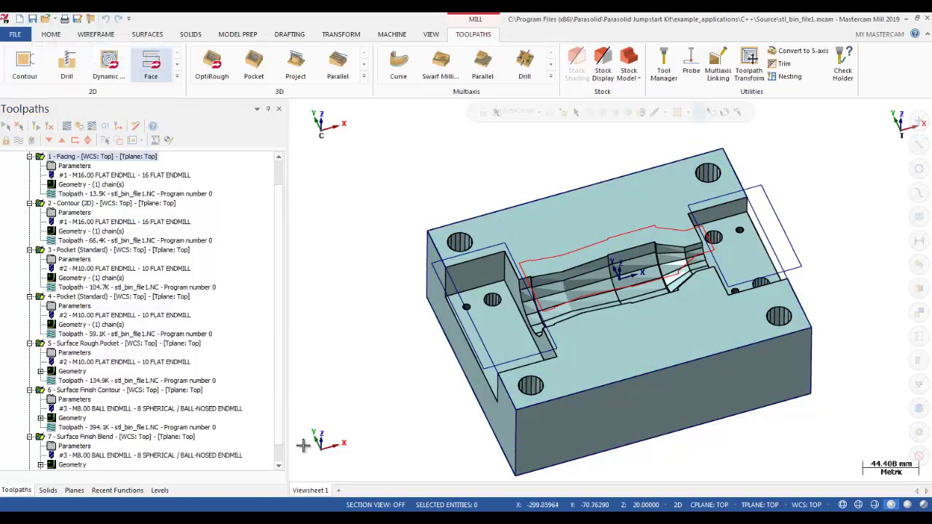
- Switch to the Example App, view the mold block shaded, then close it and abort the assertion
key(alt+Tab)
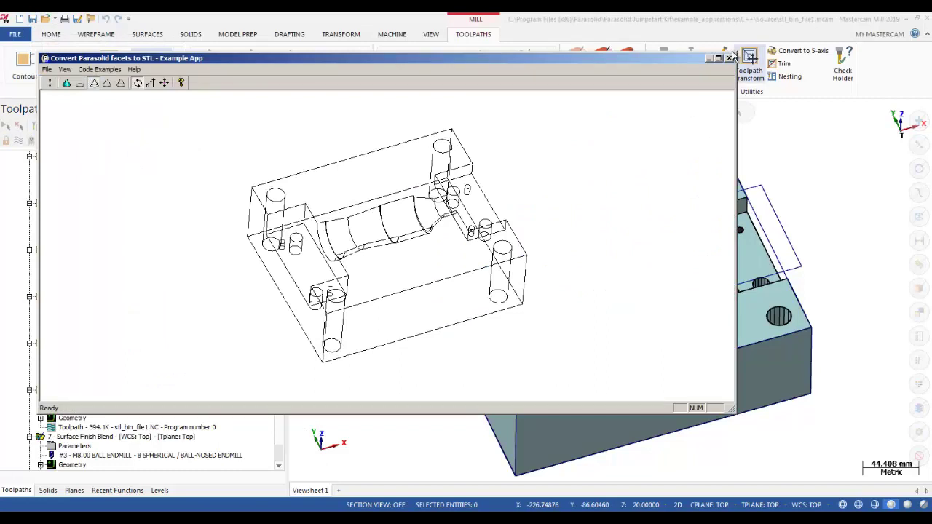
click(66, 83)
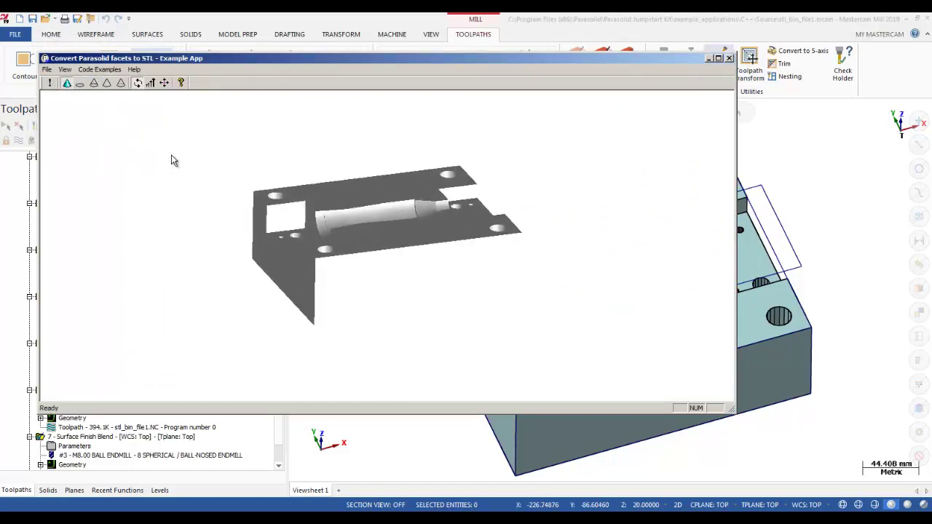
click(729, 58)
click(446, 318)
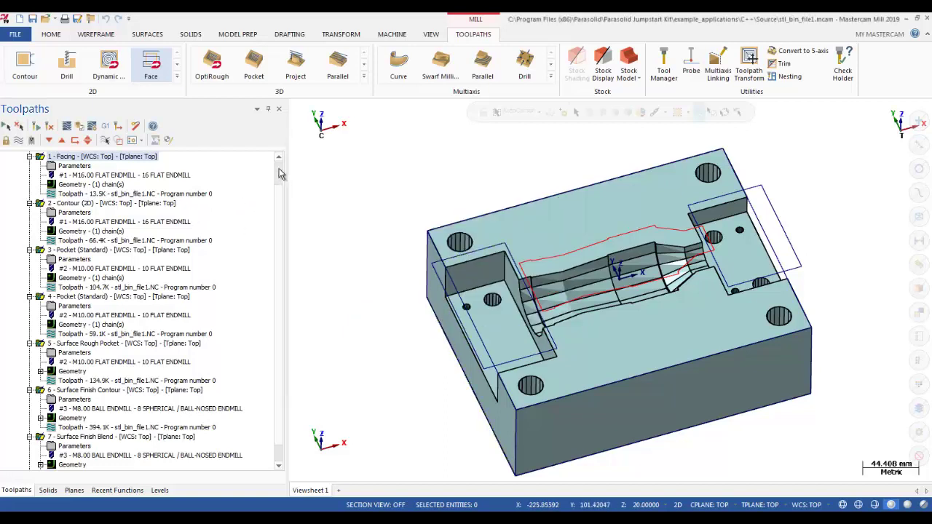
- Post-process the selected toolpaths and save the NC output as stl_bin_file1.NC
scroll(281, 173, up, 1)
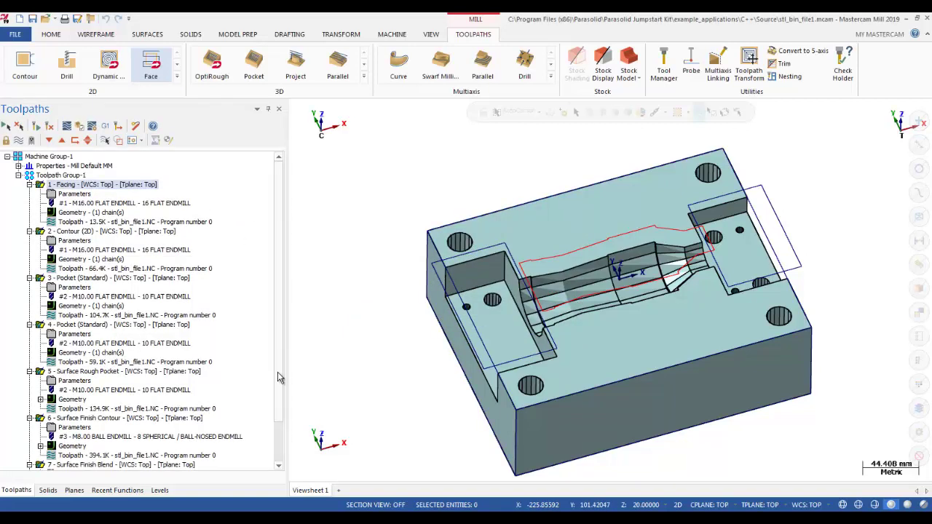
scroll(279, 399, down, 1)
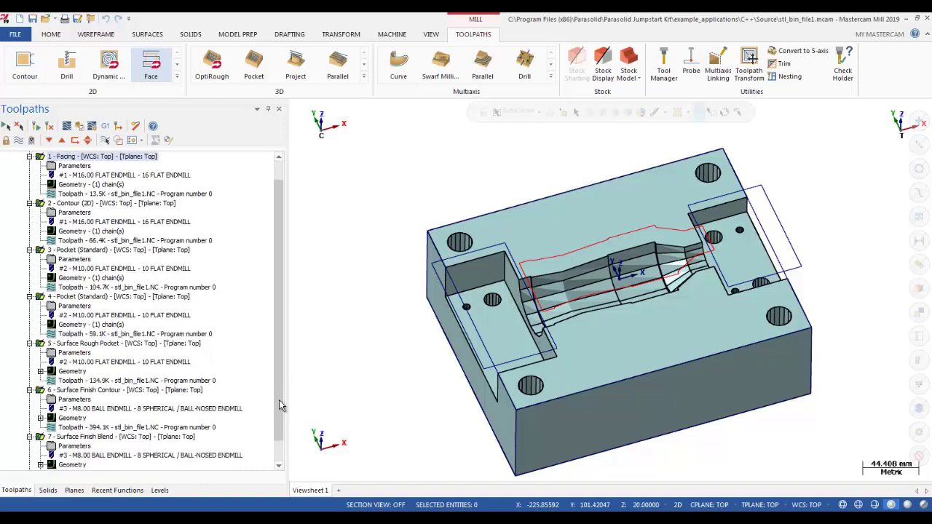
scroll(279, 404, down, 2)
scroll(270, 304, up, 3)
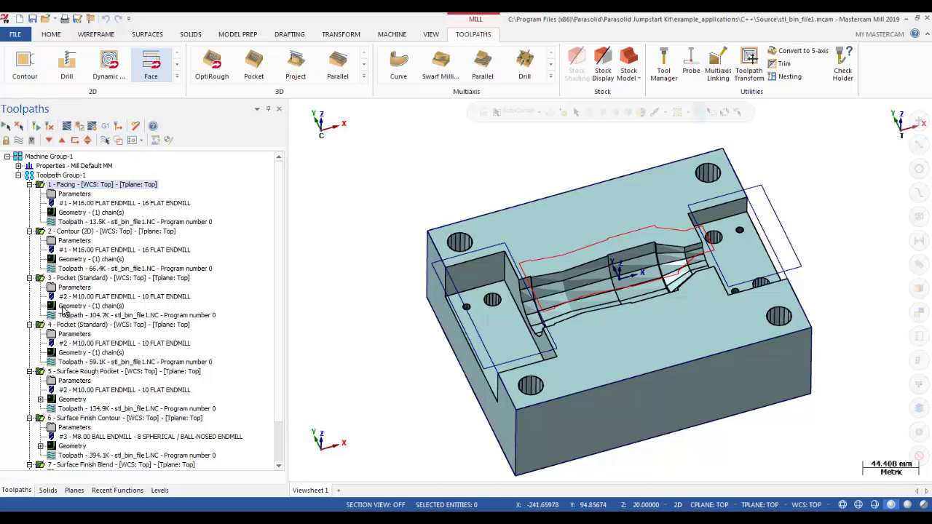
click(105, 125)
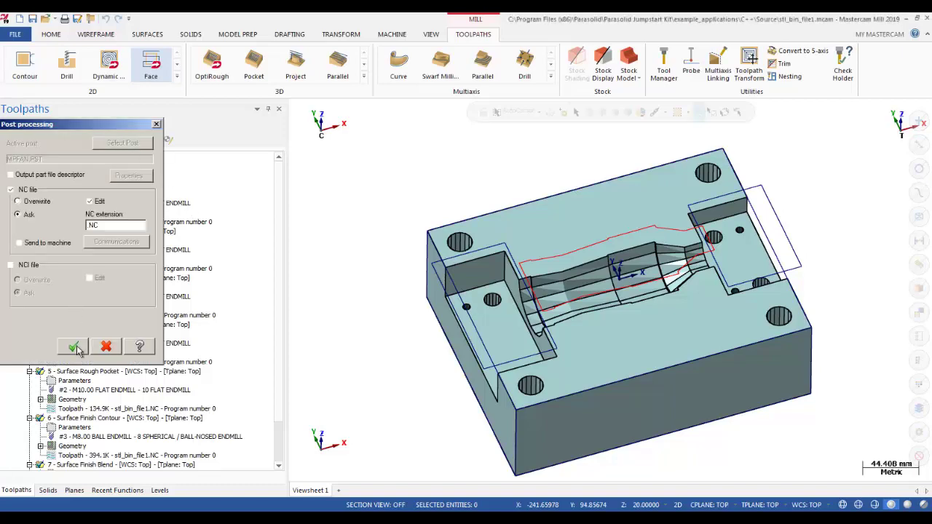
click(59, 331)
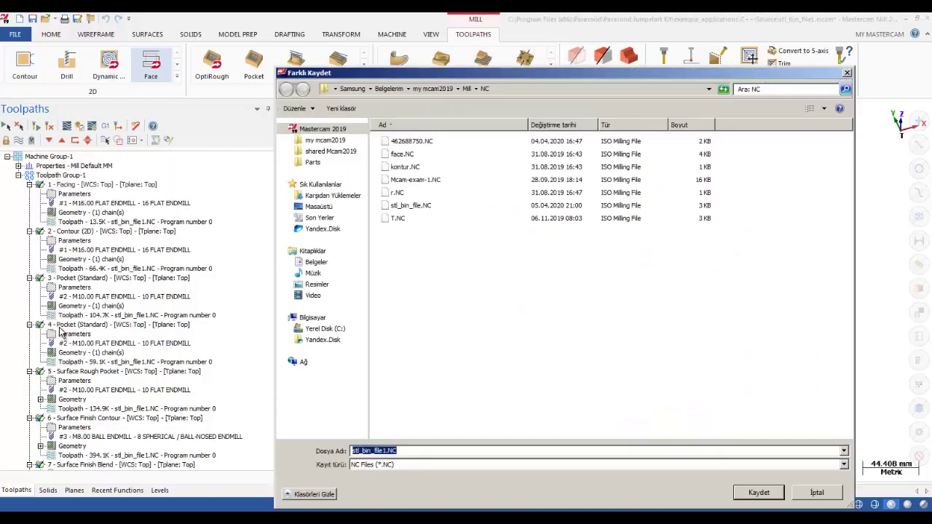
click(757, 499)
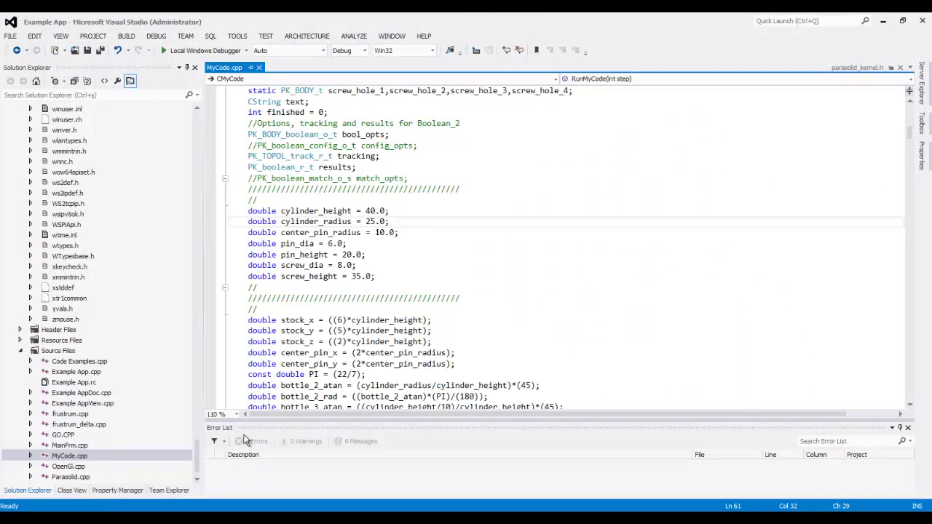
- Set cylinder_height to 50 and cylinder_radius to 30 in MyCode.cpp, then save, build and run
click(340, 245)
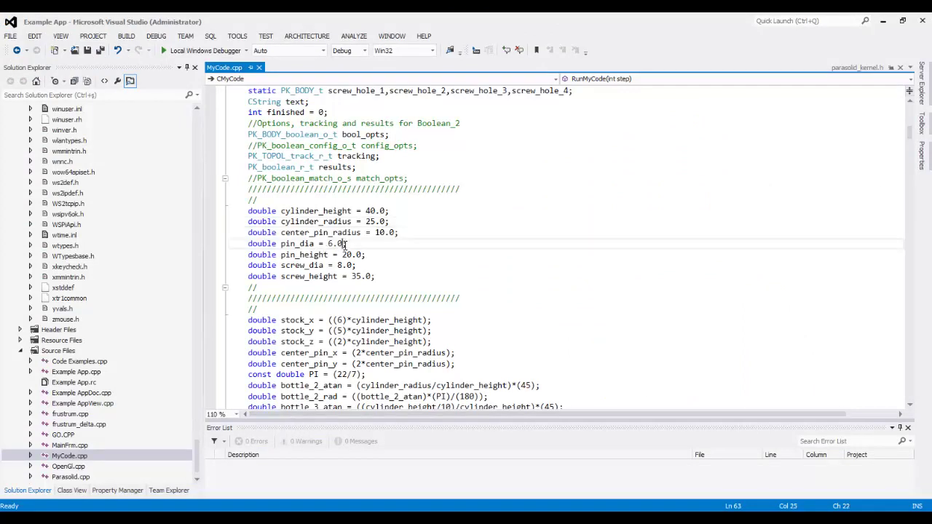
drag(374, 210, 365, 210)
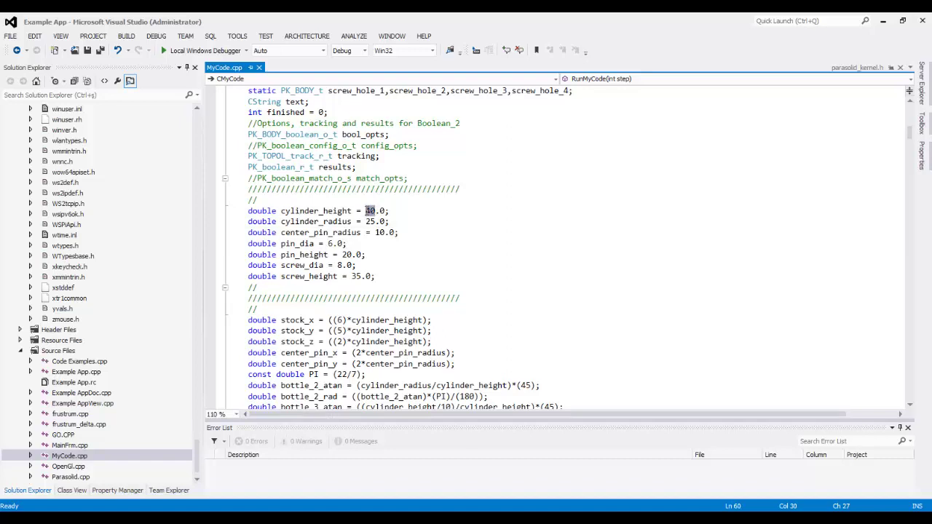
text(50)
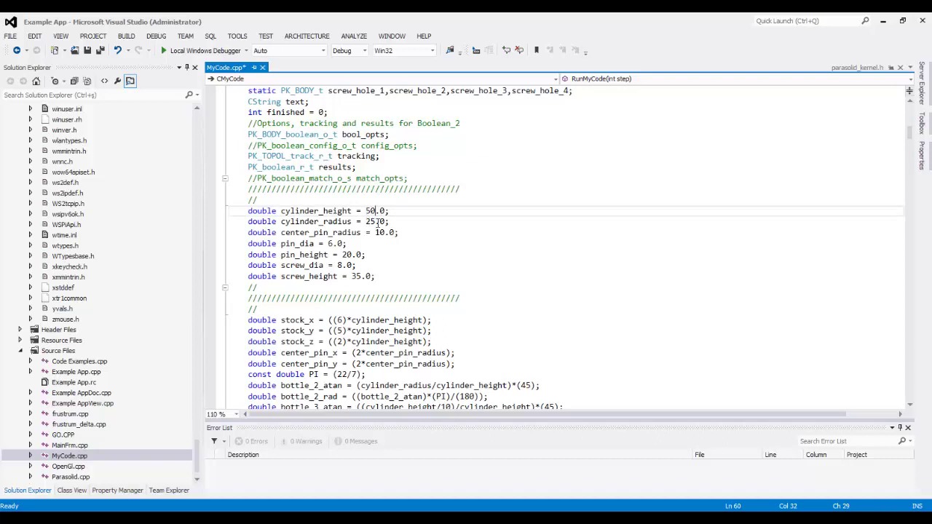
drag(377, 221, 366, 222)
text(3)
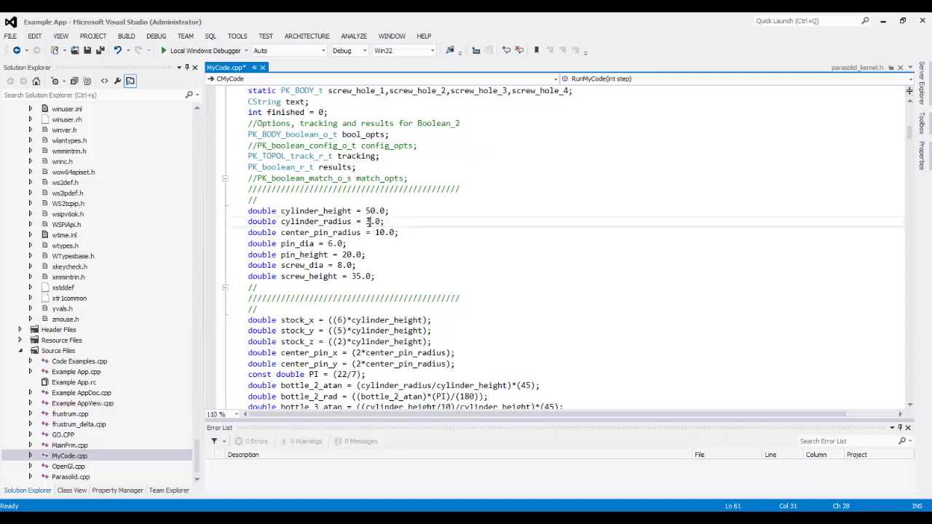
text(0)
click(87, 52)
click(176, 53)
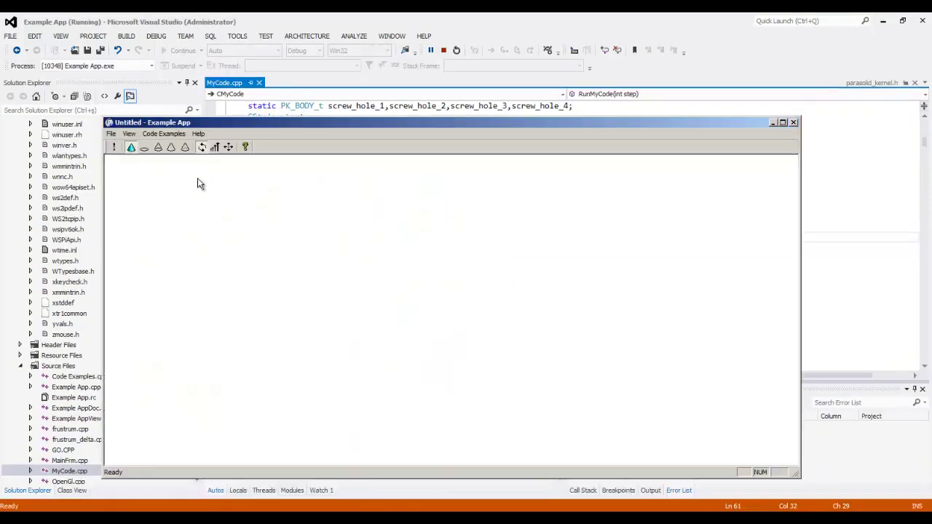
- Run the code to regenerate the mold block with the 50 × 30 cylinder and view it tilted in 3D
click(113, 147)
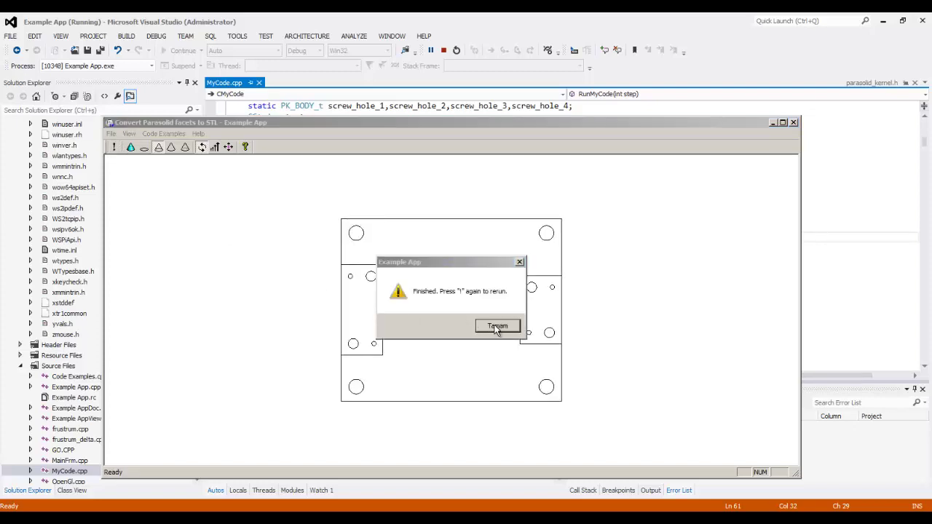
click(486, 325)
drag(195, 167, 349, 405)
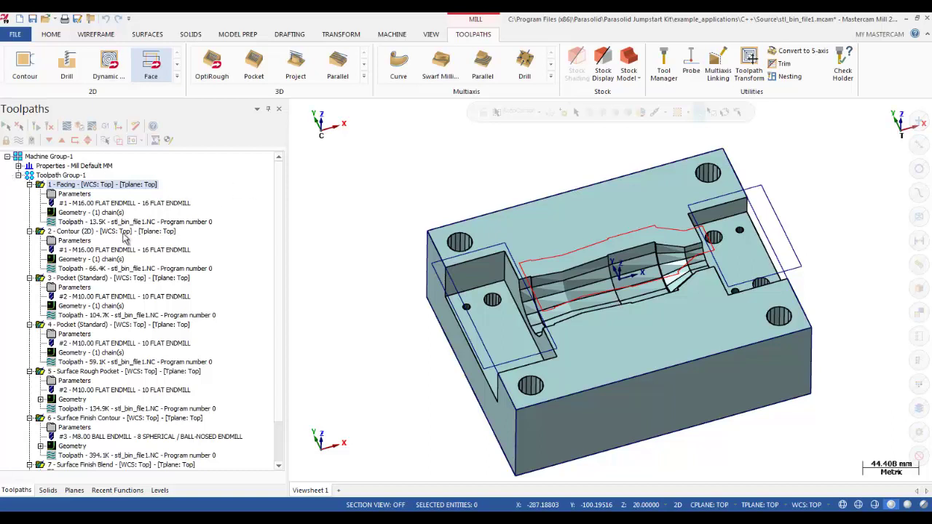
- Collapse operations 1 Facing through 7 Surface Finish Blend in the Toolpaths Manager
click(30, 184)
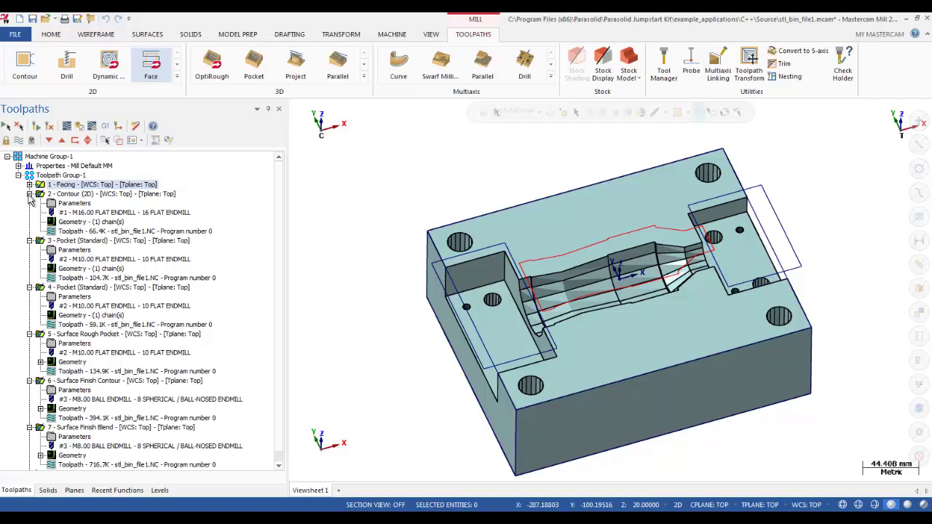
click(29, 193)
click(29, 203)
click(29, 213)
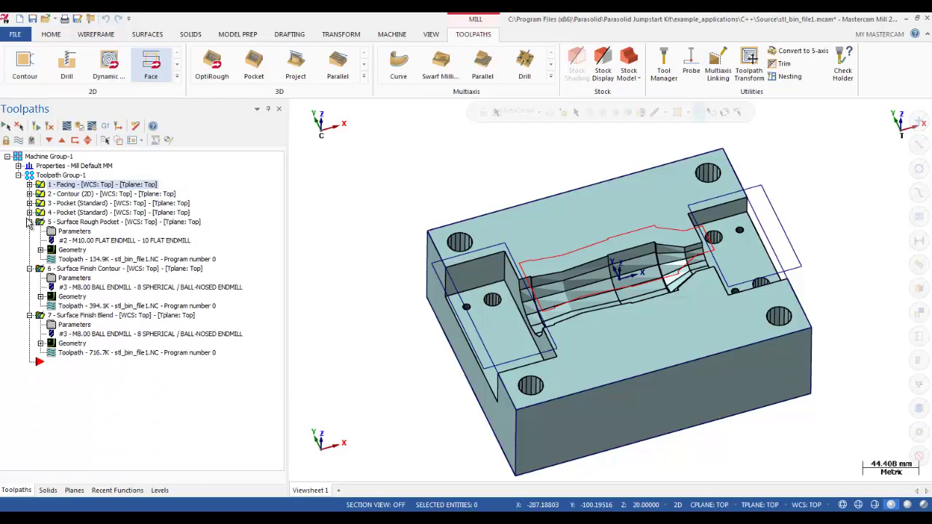
click(29, 222)
click(29, 231)
click(29, 240)
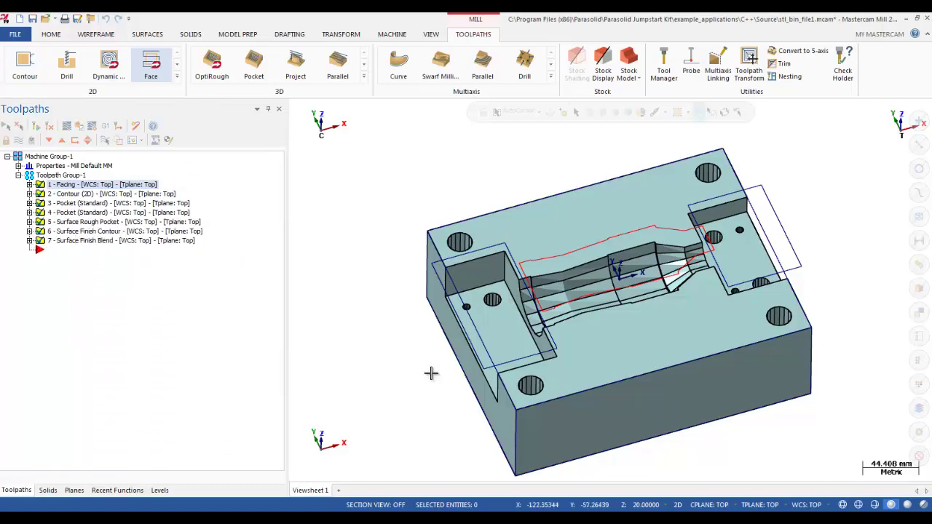